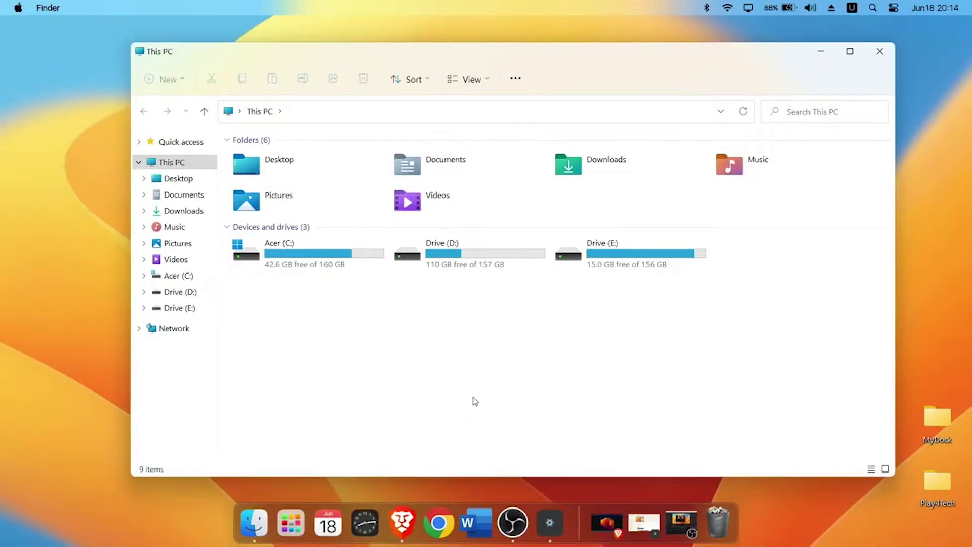
Minimise This PC to the dock, glance at Launchpad, then open System settings from the Apple menu.
{"action": "left_click", "coordinate": [820, 52]}
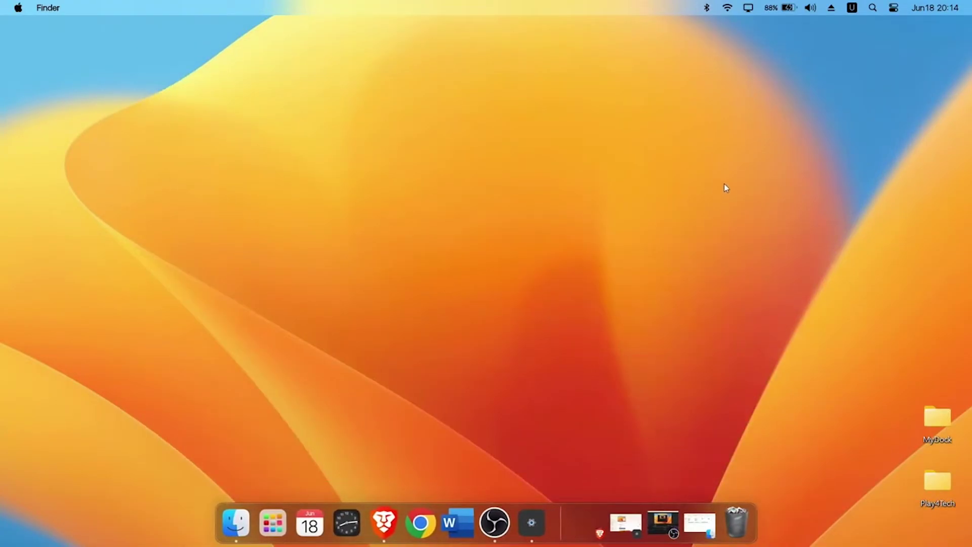
{"action": "left_click", "coordinate": [266, 529]}
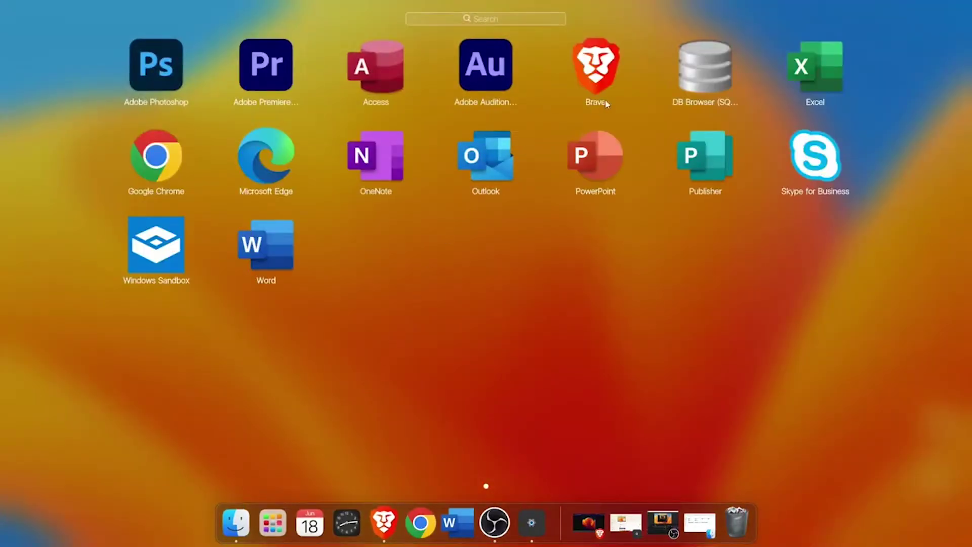
{"action": "left_click", "coordinate": [404, 302]}
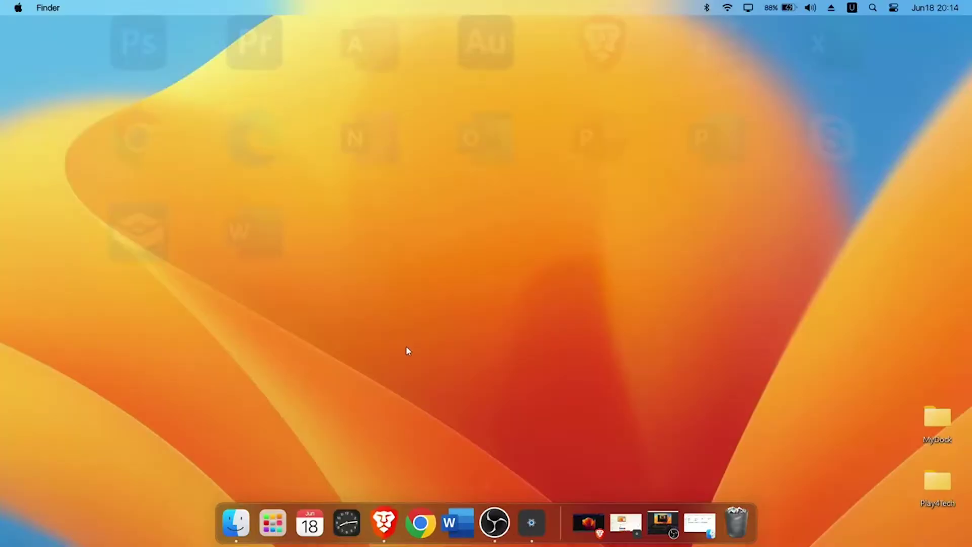
{"action": "left_click", "coordinate": [18, 8]}
{"action": "left_click", "coordinate": [43, 47]}
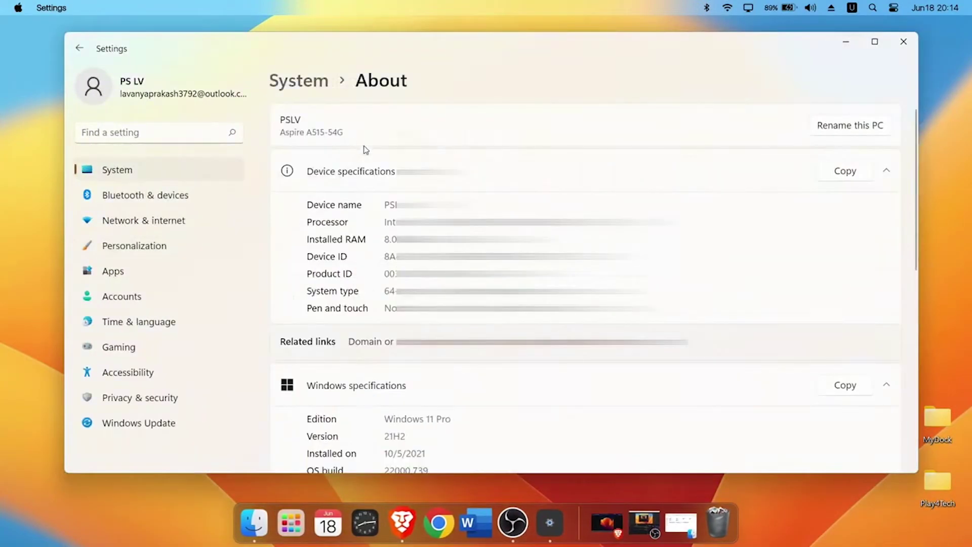
Check the Windows 11 Pro edition and 21H2 version under Windows specifications, then close Settings.
{"action": "scroll", "coordinate": [390, 180], "scroll_direction": "down", "scroll_amount": 5}
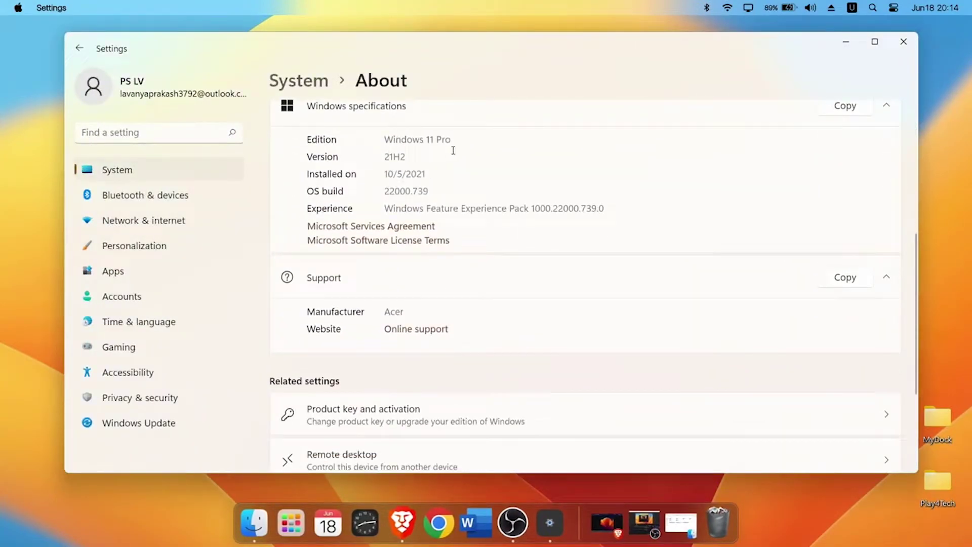
{"action": "left_click_drag", "start_coordinate": [384, 143], "coordinate": [451, 143]}
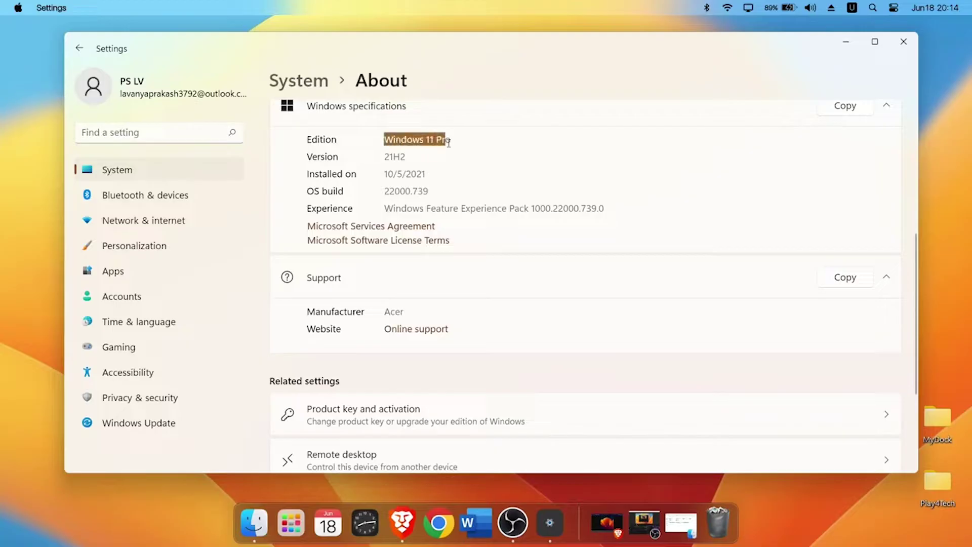
{"action": "left_click", "coordinate": [401, 168]}
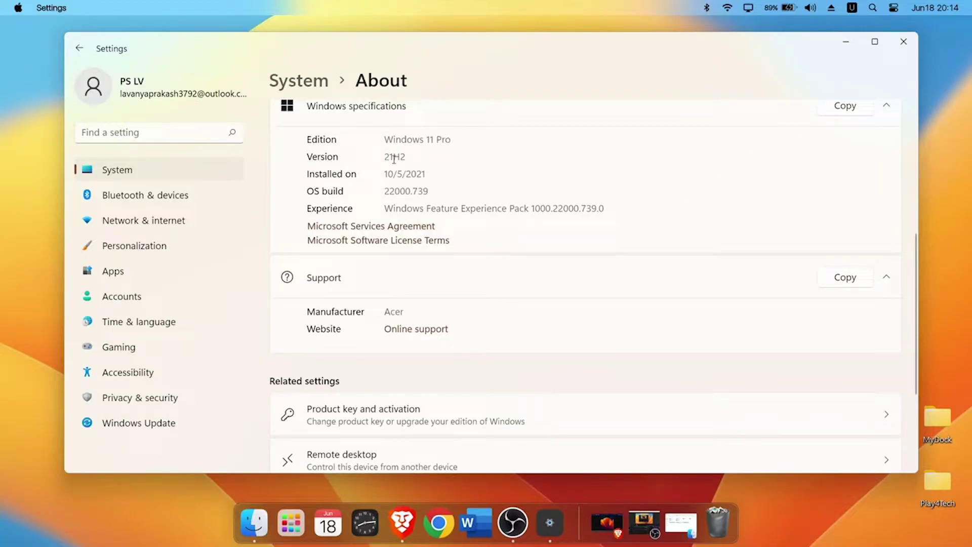
{"action": "left_click_drag", "start_coordinate": [406, 159], "coordinate": [383, 158]}
{"action": "left_click", "coordinate": [468, 161]}
{"action": "scroll", "coordinate": [470, 181], "scroll_direction": "up", "scroll_amount": 1}
{"action": "scroll", "coordinate": [470, 181], "scroll_direction": "down", "scroll_amount": 1}
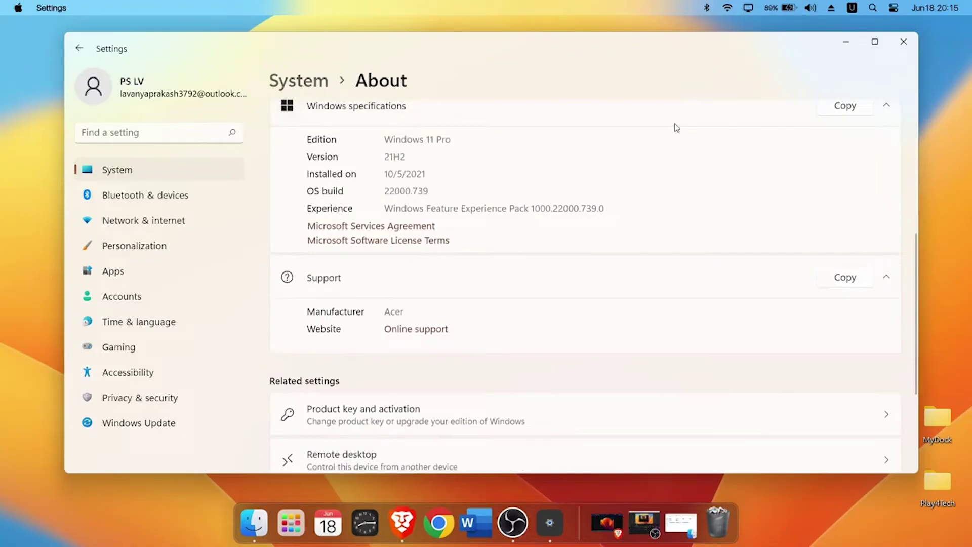
{"action": "left_click", "coordinate": [896, 52]}
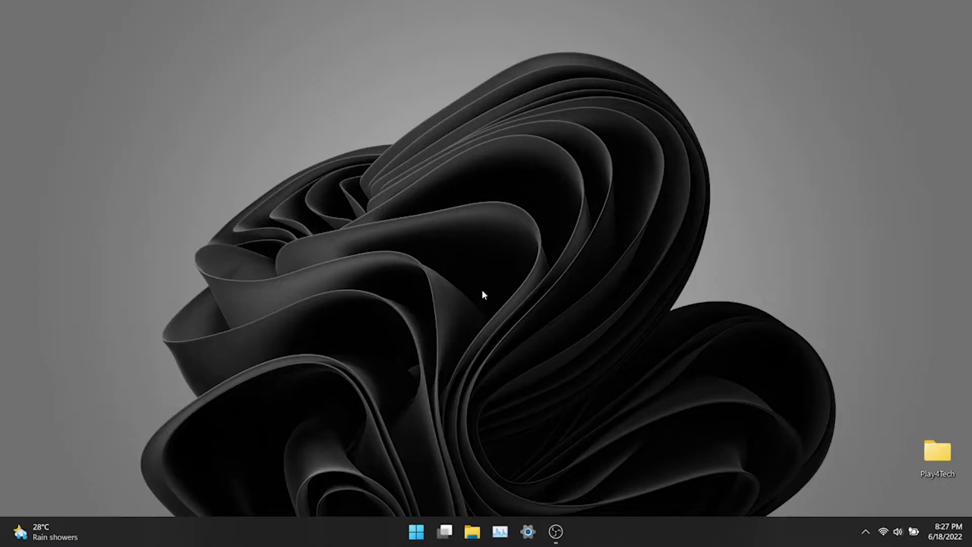
Launch Google Chrome from a Start search for 'chr'.
{"action": "key", "text": "super"}
{"action": "type", "text": "chr"}
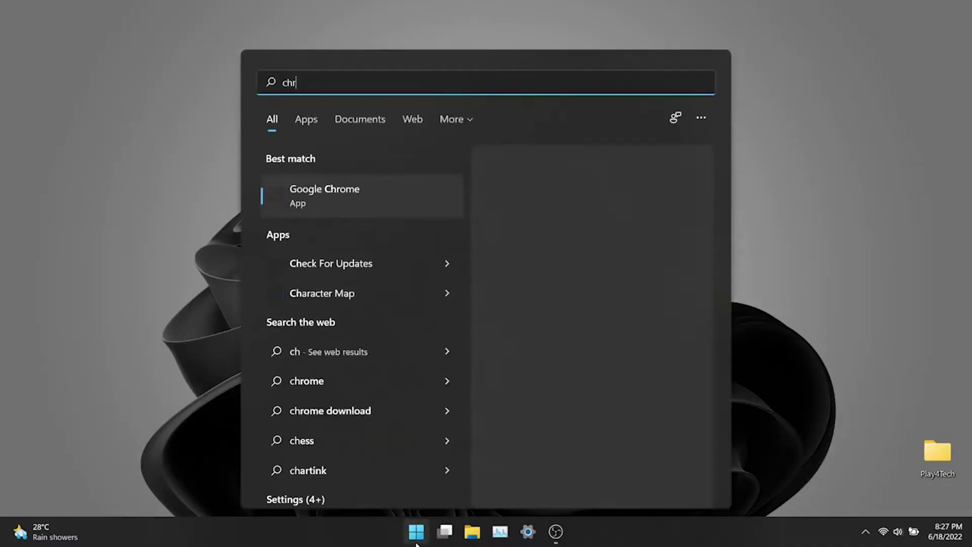
{"action": "left_click", "coordinate": [391, 211]}
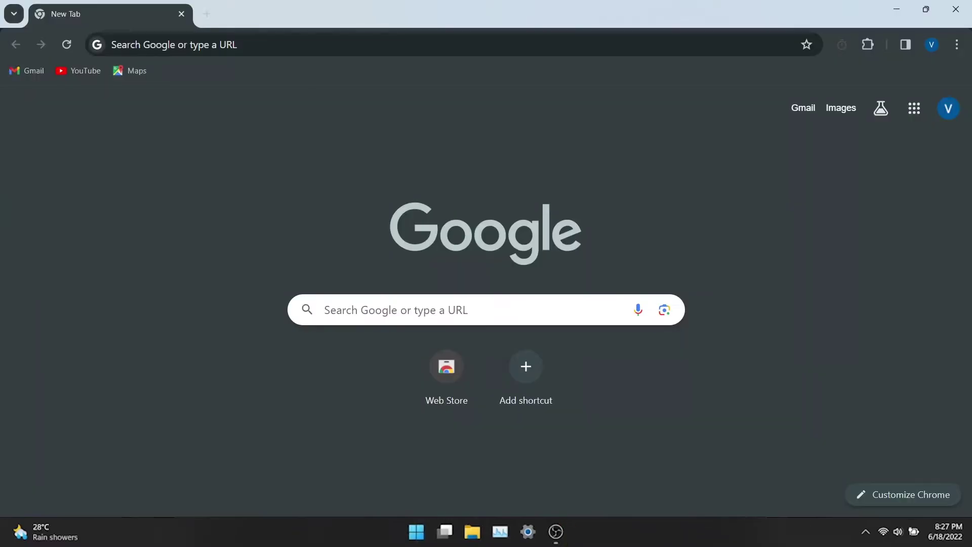
Load the pasted MyDockFinder Steam store URL and scroll down to its purchase section.
{"action": "left_click", "coordinate": [312, 44]}
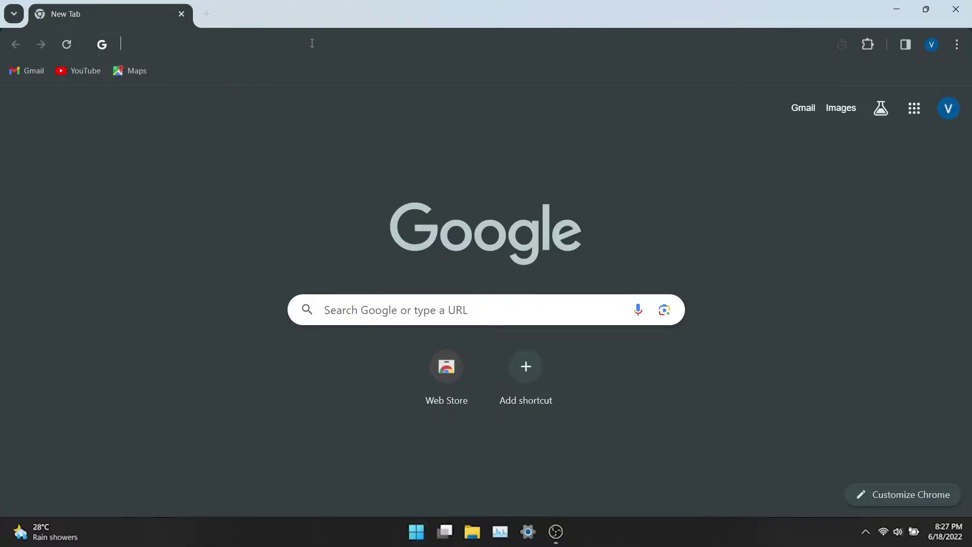
{"action": "type", "text": "https://store.steampowered.com/app/1787090/MyDockFinder/"}
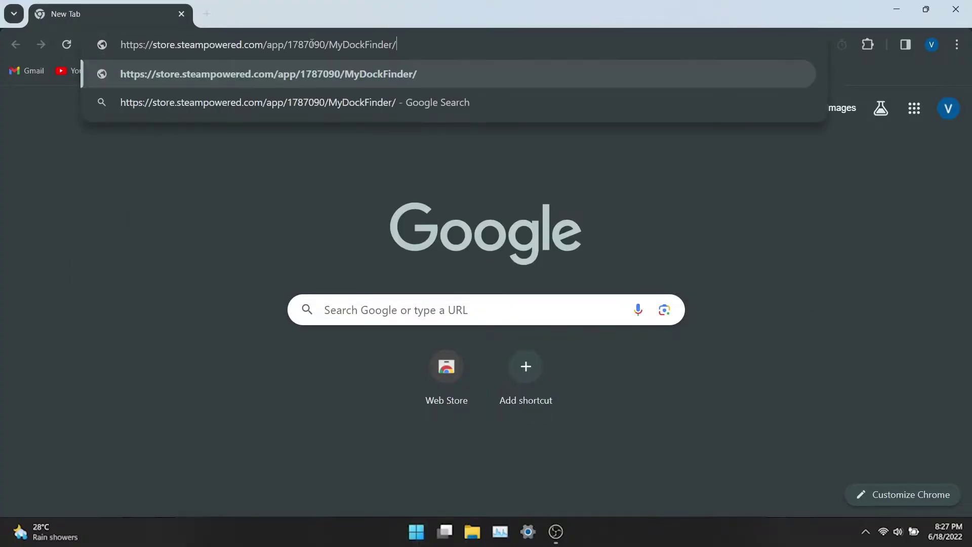
{"action": "key", "text": "Return"}
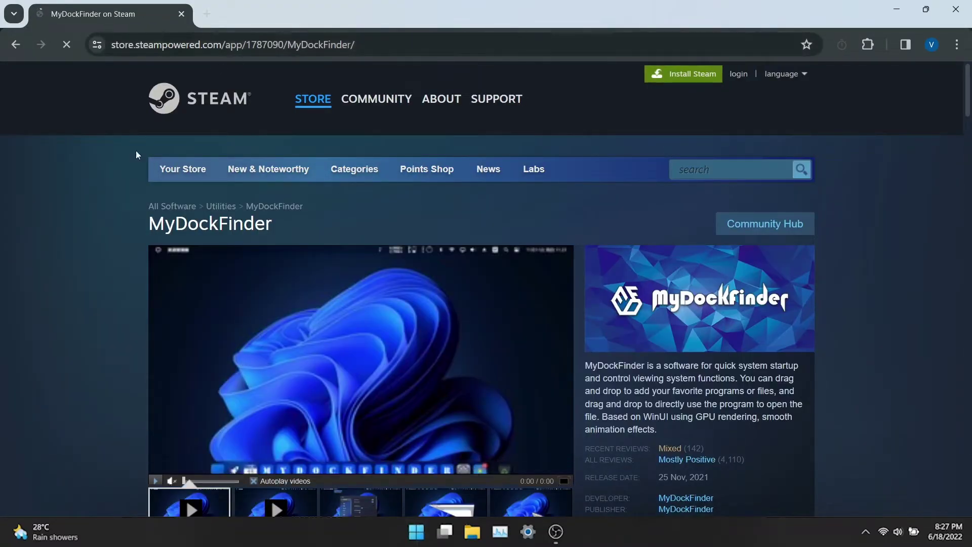
{"action": "scroll", "coordinate": [113, 254], "scroll_direction": "down", "scroll_amount": 1}
{"action": "scroll", "coordinate": [114, 258], "scroll_direction": "down", "scroll_amount": 2}
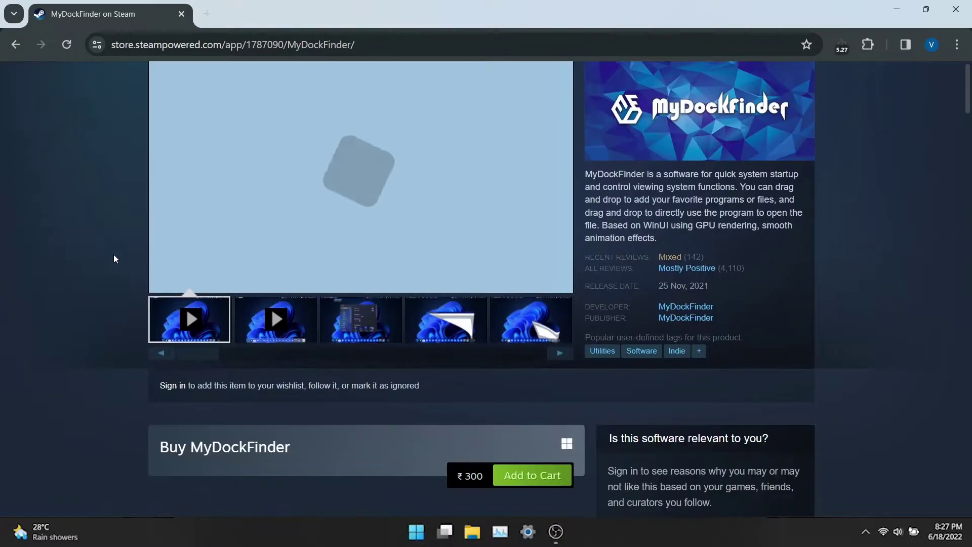
{"action": "scroll", "coordinate": [115, 258], "scroll_direction": "down", "scroll_amount": 4}
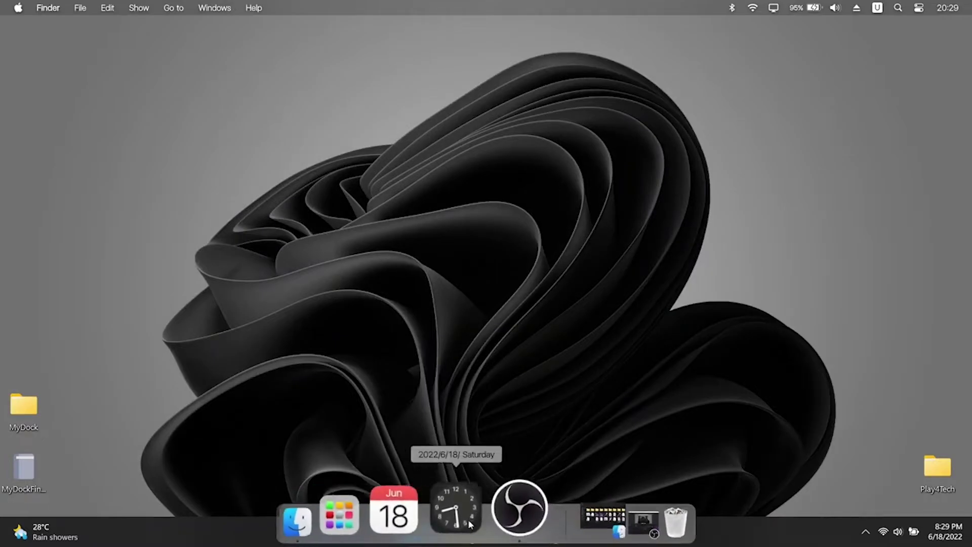
Hide the Windows taskbar via the dock separator's Hide taskbar option.
{"action": "right_click", "coordinate": [518, 519]}
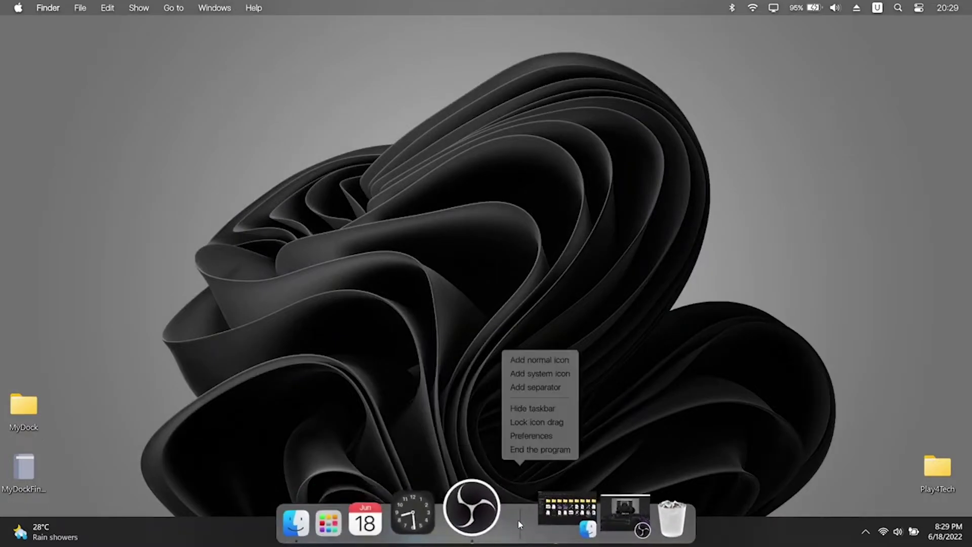
{"action": "left_click", "coordinate": [535, 411]}
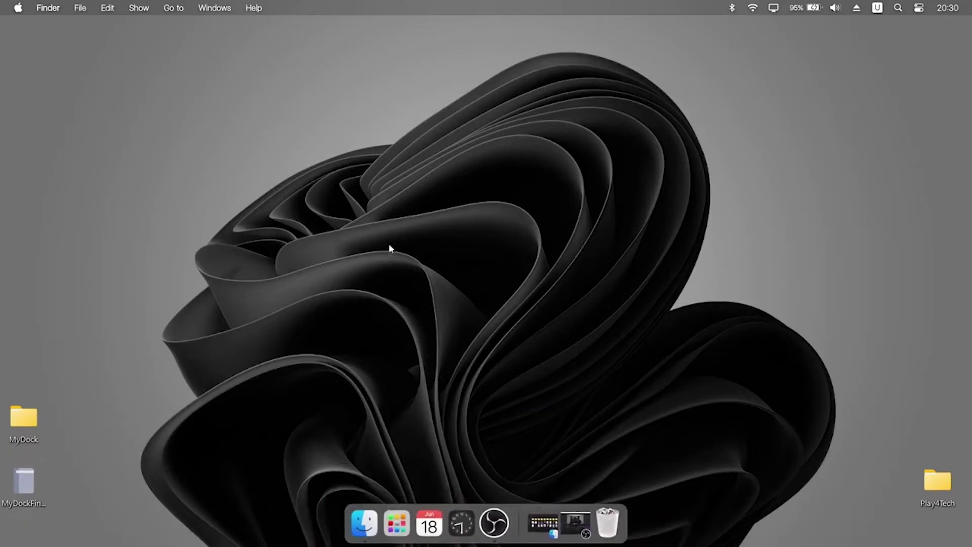
{"action": "right_click", "coordinate": [392, 259]}
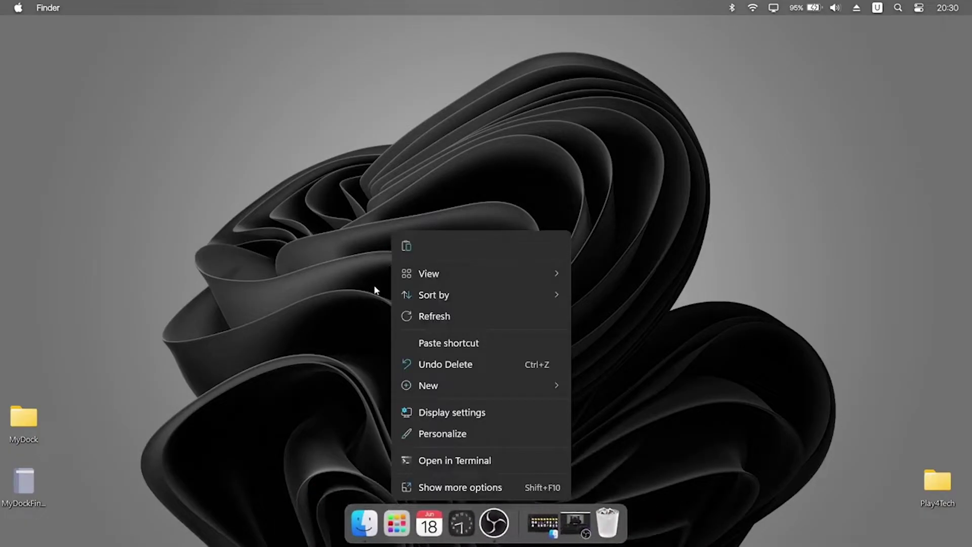
{"action": "left_click", "coordinate": [359, 290]}
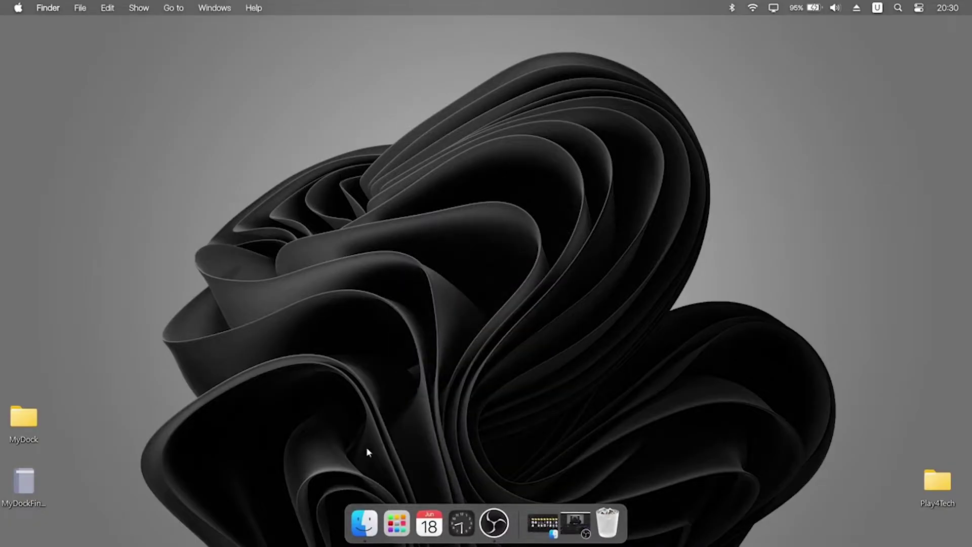
Restore the Finder window to This PC, close it, and bring up the dock's options menu.
{"action": "left_click", "coordinate": [370, 524]}
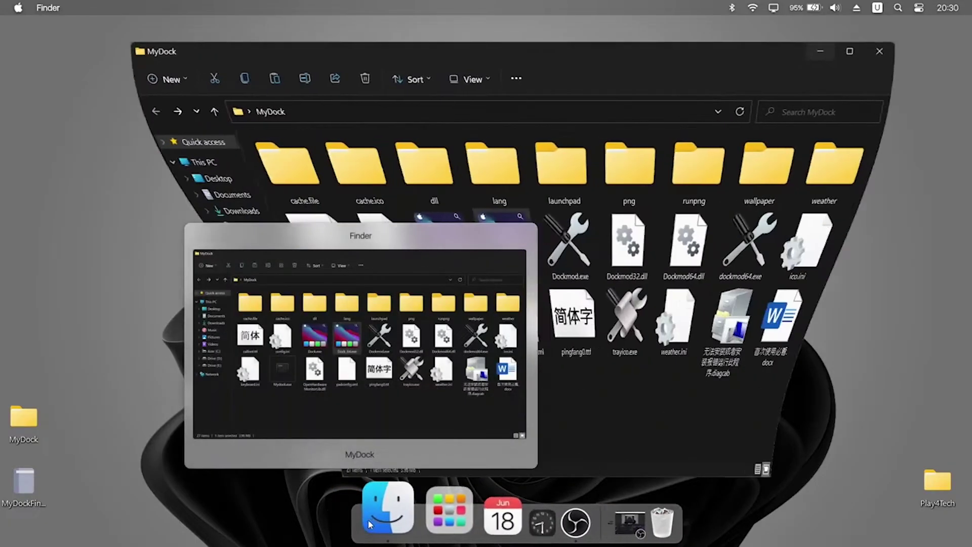
{"action": "left_click", "coordinate": [190, 163]}
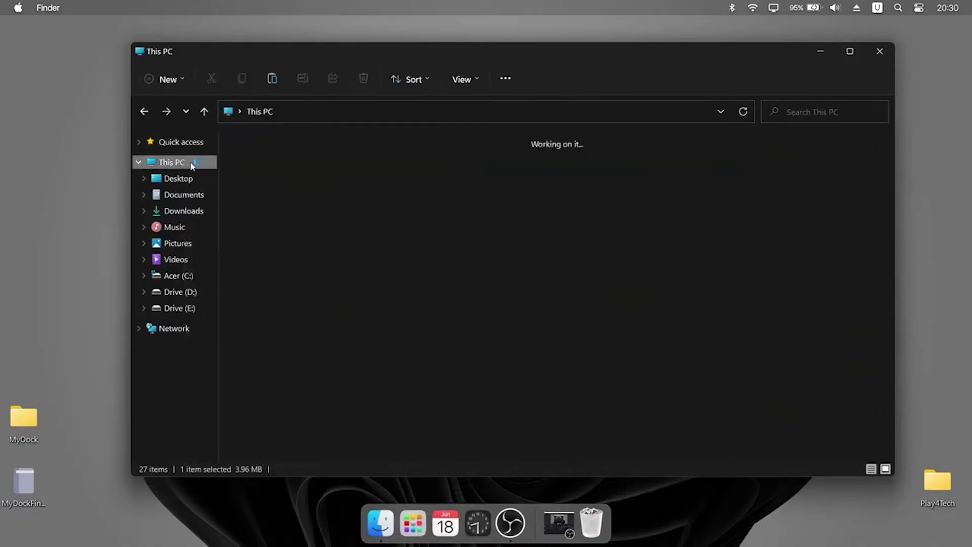
{"action": "left_click", "coordinate": [888, 51]}
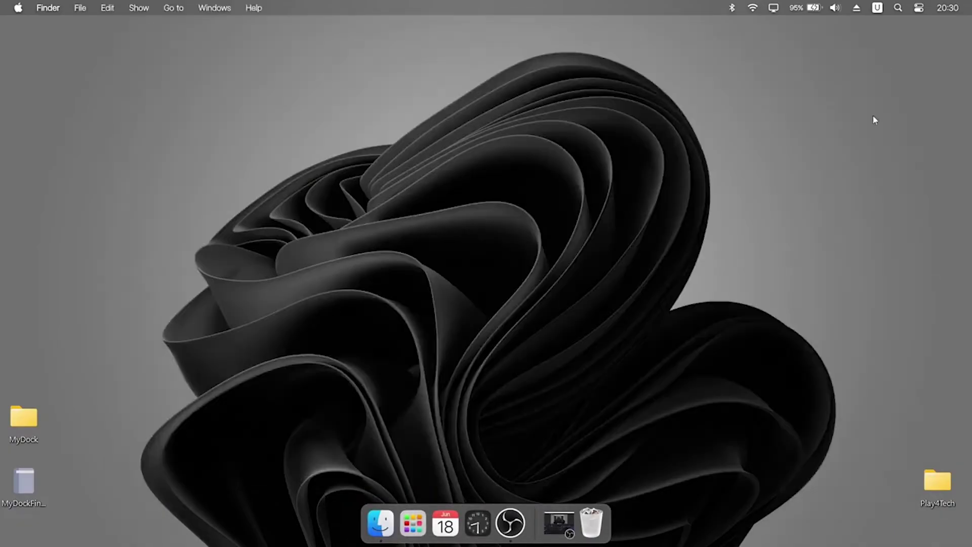
{"action": "right_click", "coordinate": [535, 522]}
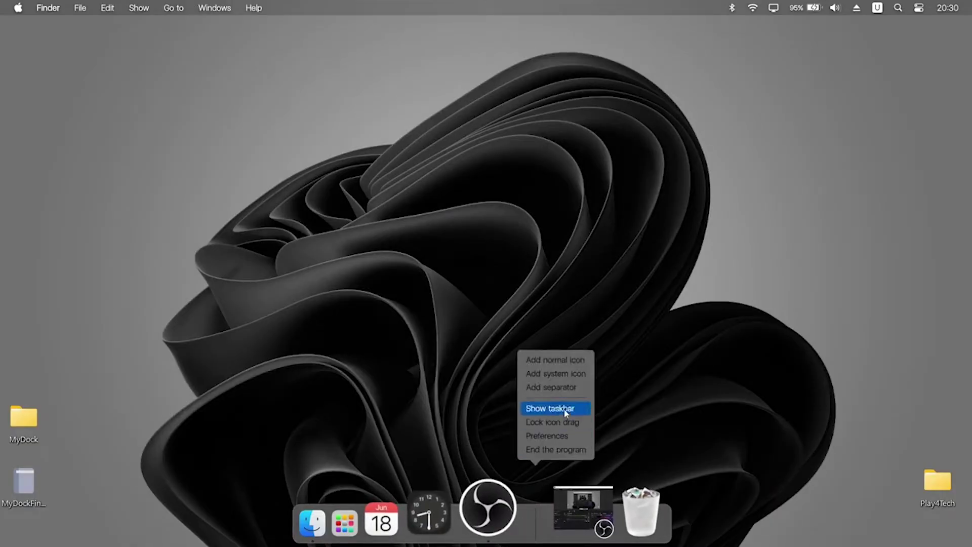
In Preferences > MyDock > General, set icon default size 68, zoomed size 85 and icon spacing 1.
{"action": "left_click", "coordinate": [553, 435]}
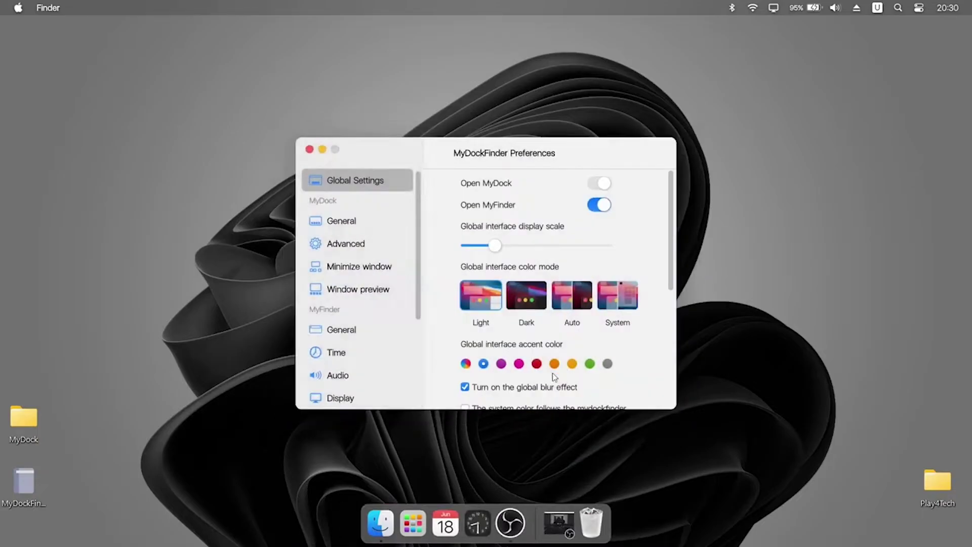
{"action": "left_click", "coordinate": [335, 222]}
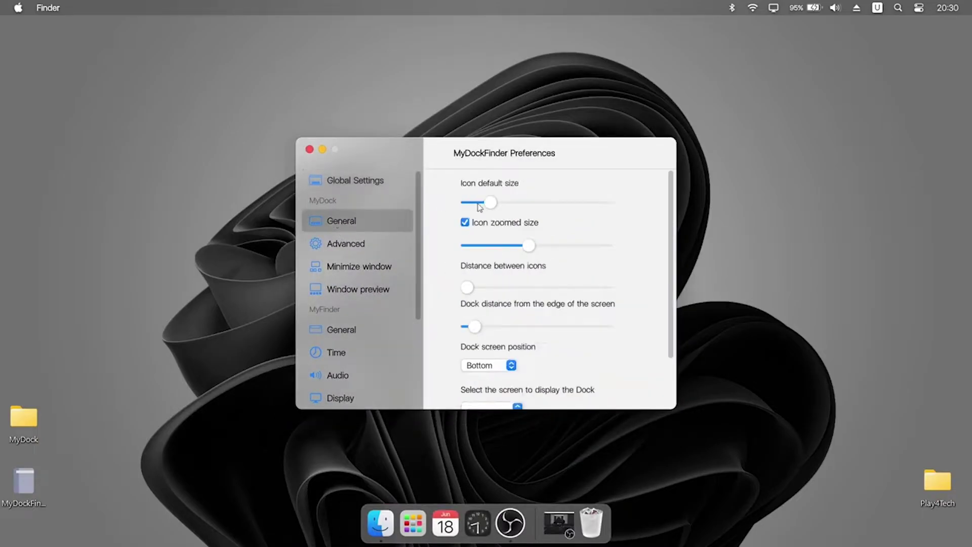
{"action": "left_click_drag", "start_coordinate": [493, 210], "coordinate": [495, 212]}
{"action": "left_click_drag", "start_coordinate": [528, 248], "coordinate": [501, 252]}
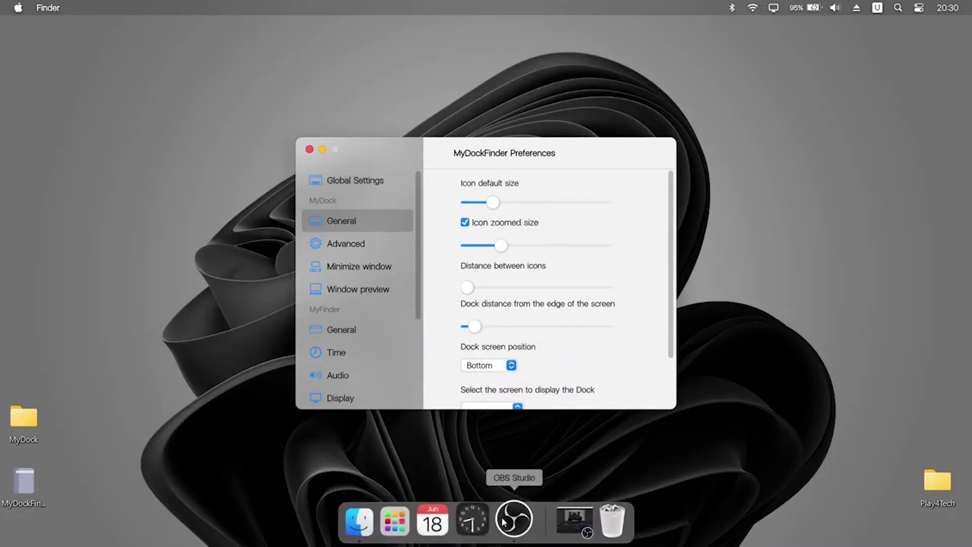
{"action": "left_click_drag", "start_coordinate": [469, 290], "coordinate": [488, 289]}
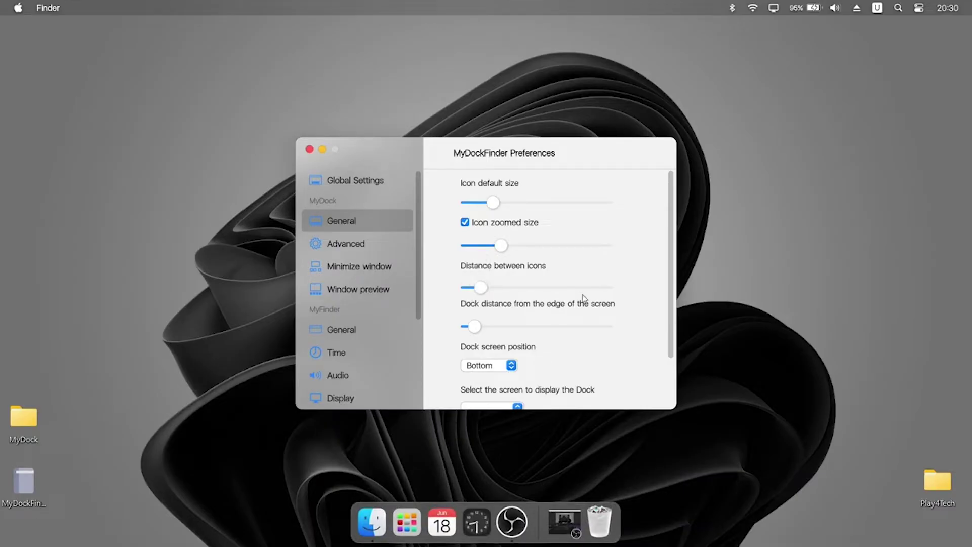
{"action": "scroll", "coordinate": [585, 299], "scroll_direction": "down", "scroll_amount": 2}
{"action": "scroll", "coordinate": [584, 298], "scroll_direction": "down", "scroll_amount": 1}
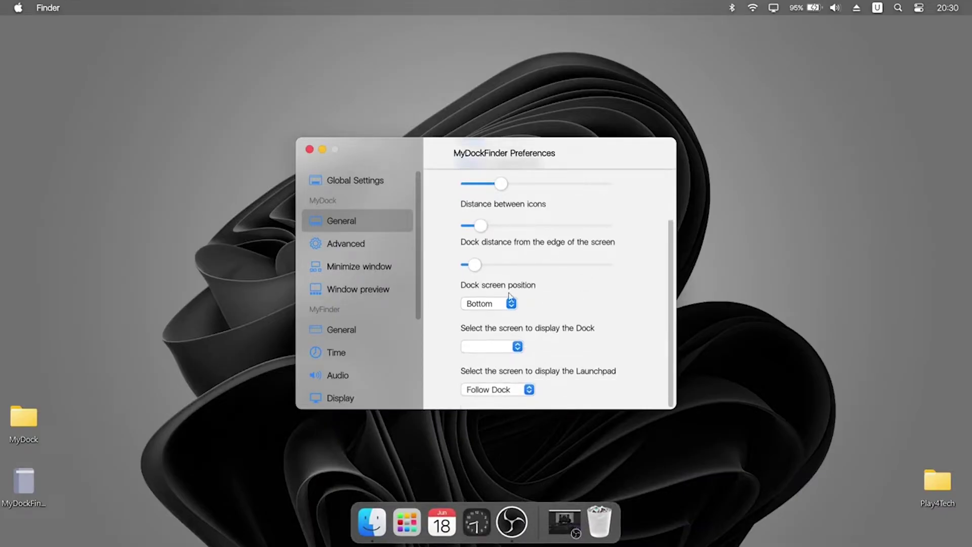
Enable 'Use GPU compositing' for dock icons and accept the restart notice.
{"action": "left_click", "coordinate": [350, 245]}
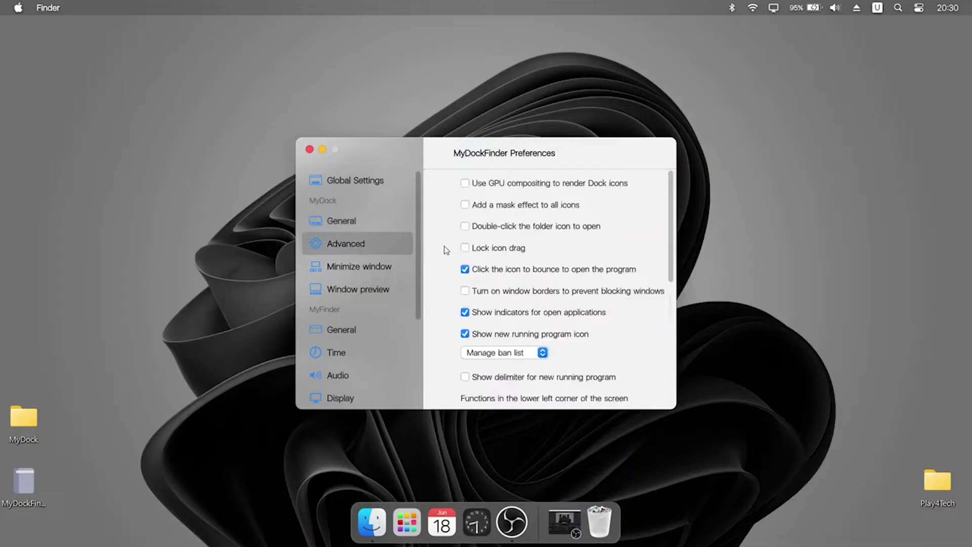
{"action": "scroll", "coordinate": [483, 221], "scroll_direction": "down", "scroll_amount": 5}
{"action": "scroll", "coordinate": [482, 221], "scroll_direction": "up", "scroll_amount": 5}
{"action": "left_click", "coordinate": [464, 183]}
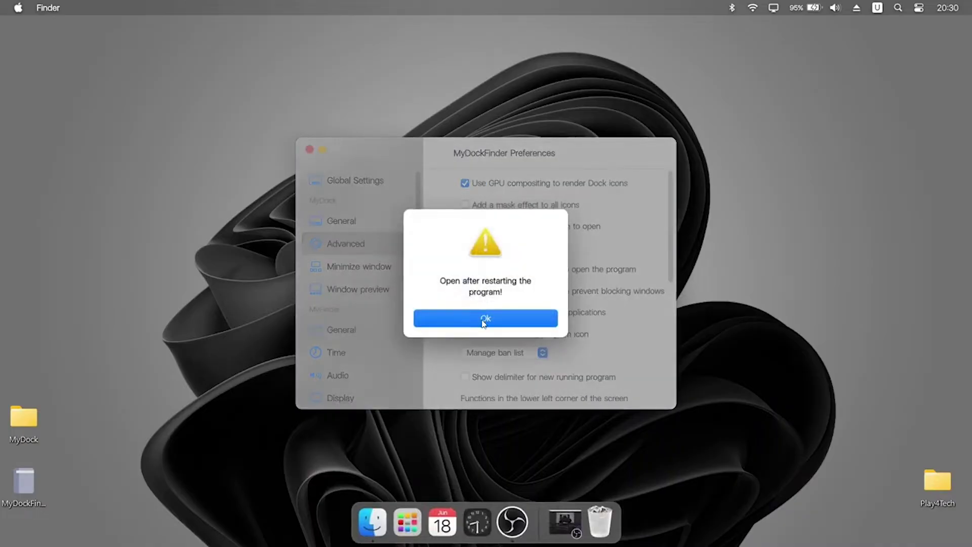
{"action": "left_click", "coordinate": [484, 319]}
Set Minimize window rendering to DirectX 12.
{"action": "scroll", "coordinate": [538, 280], "scroll_direction": "down", "scroll_amount": 10}
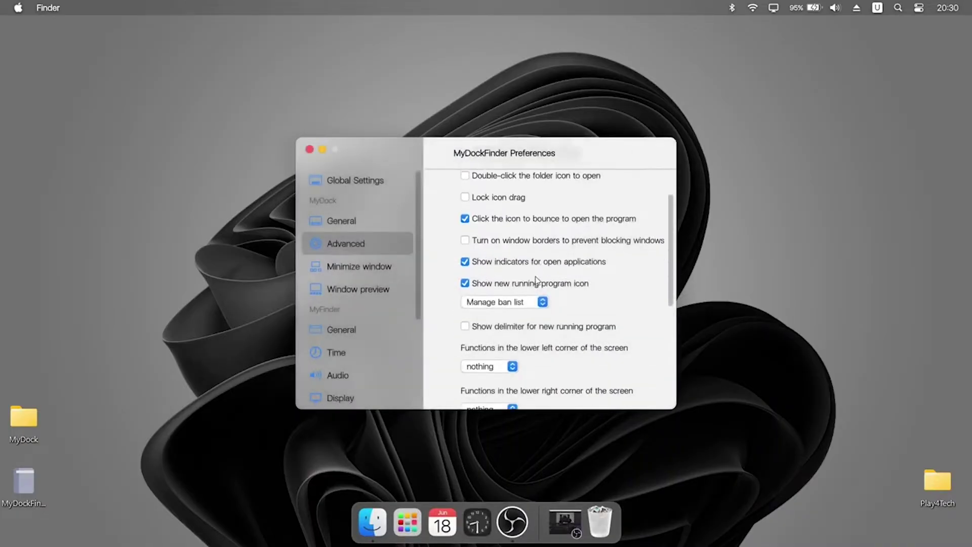
{"action": "left_click", "coordinate": [371, 269]}
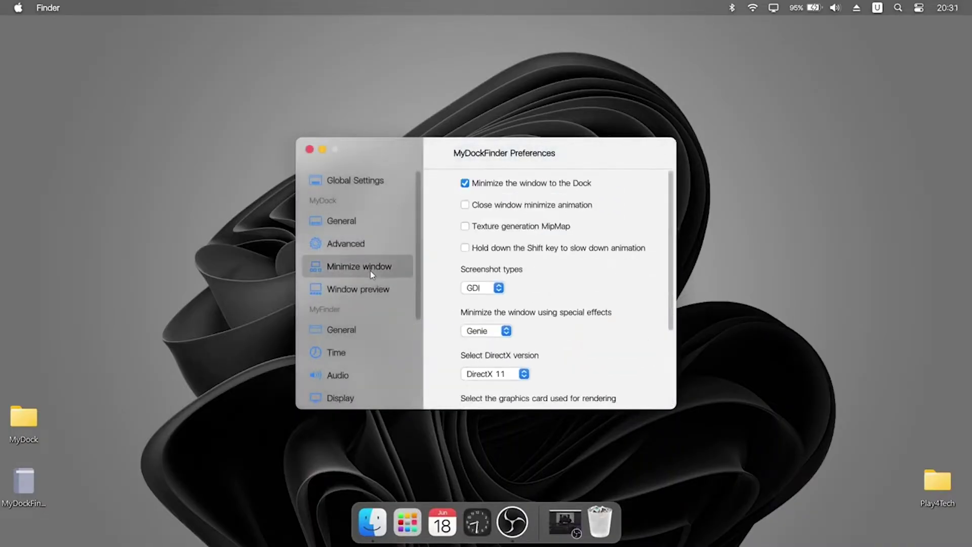
{"action": "scroll", "coordinate": [463, 234], "scroll_direction": "down", "scroll_amount": 3}
{"action": "scroll", "coordinate": [463, 234], "scroll_direction": "down", "scroll_amount": 2}
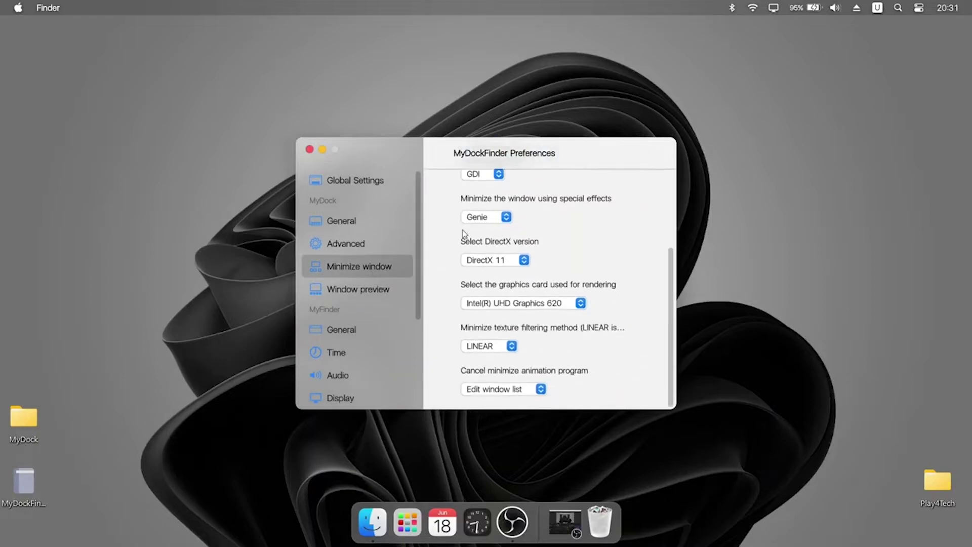
{"action": "left_click", "coordinate": [524, 260]}
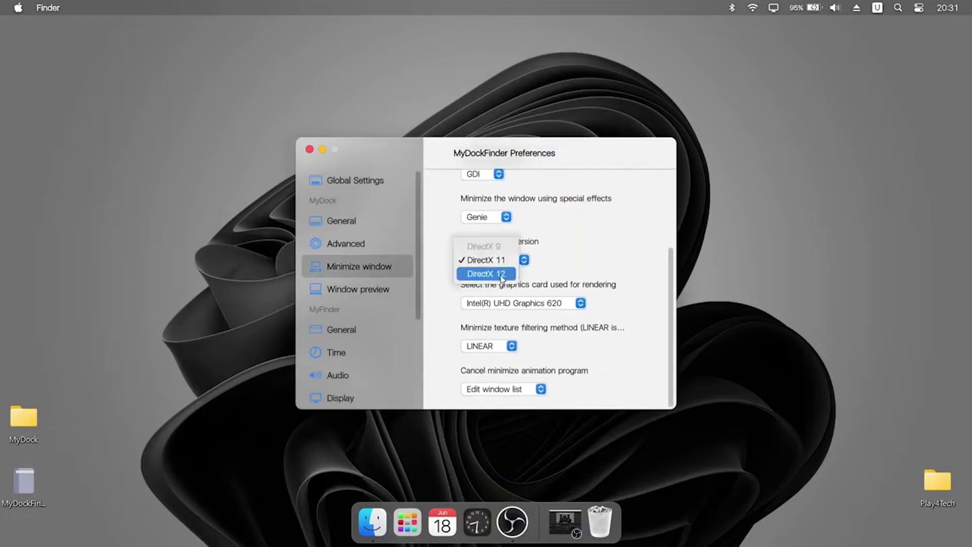
{"action": "left_click", "coordinate": [500, 277]}
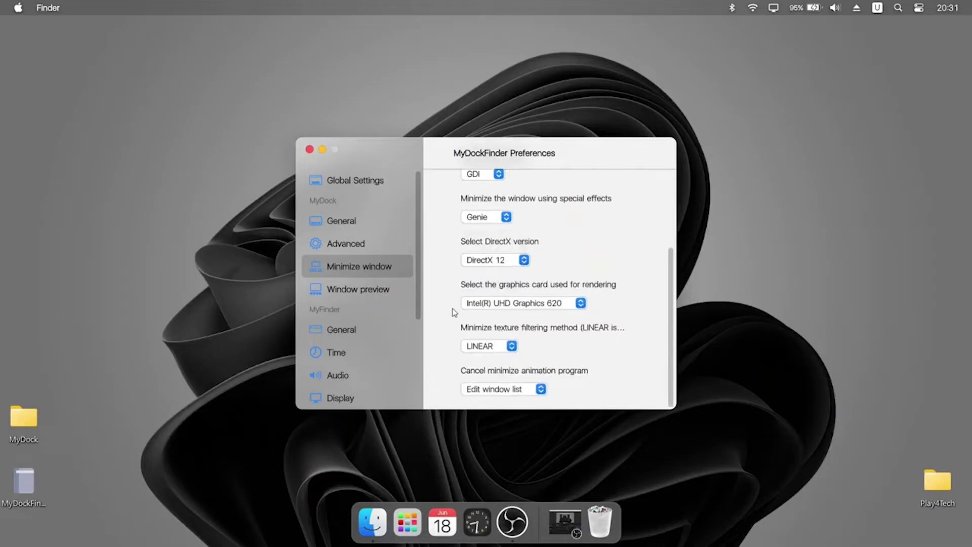
Keep window previews enabled and set the preview size to about half.
{"action": "left_click", "coordinate": [358, 297]}
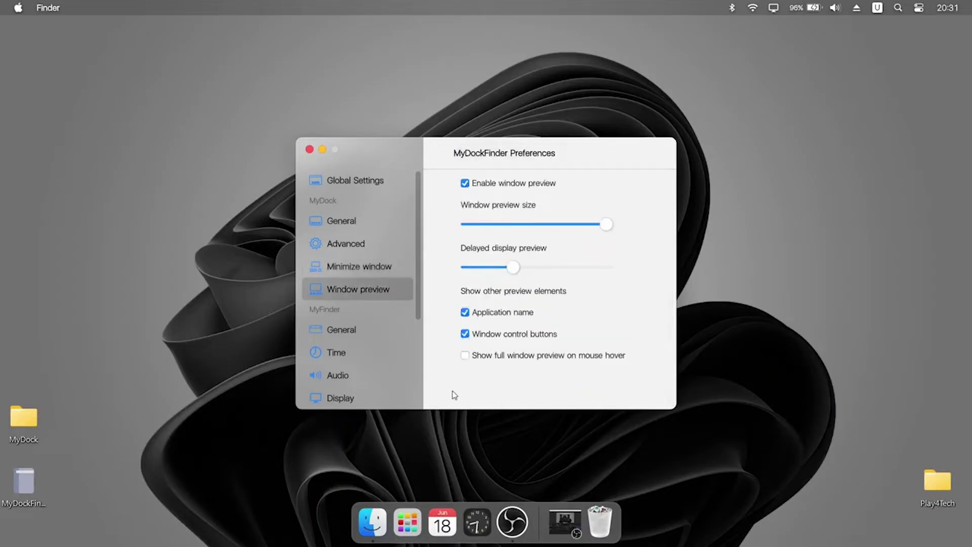
{"action": "left_click", "coordinate": [466, 184]}
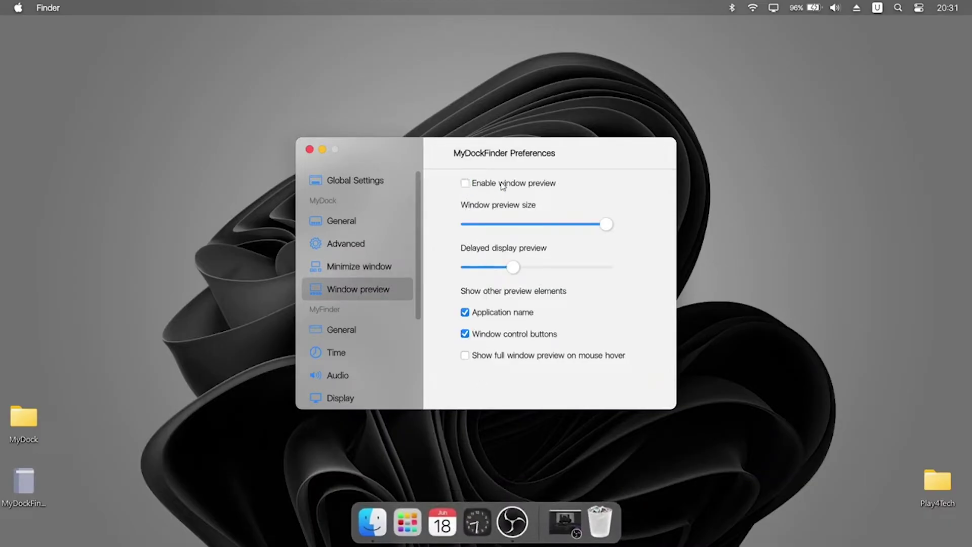
{"action": "left_click", "coordinate": [465, 184]}
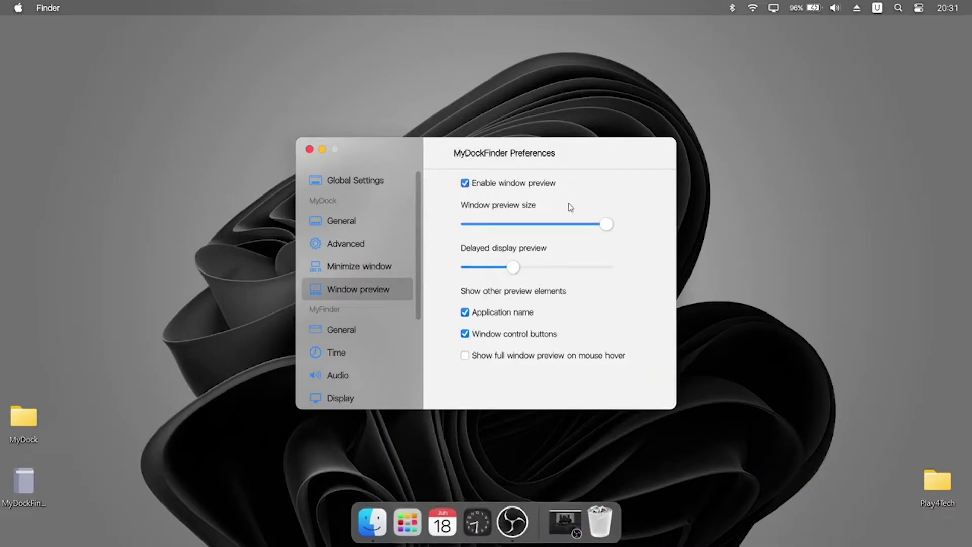
{"action": "left_click", "coordinate": [540, 225]}
{"action": "scroll", "coordinate": [385, 332], "scroll_direction": "down", "scroll_amount": 5}
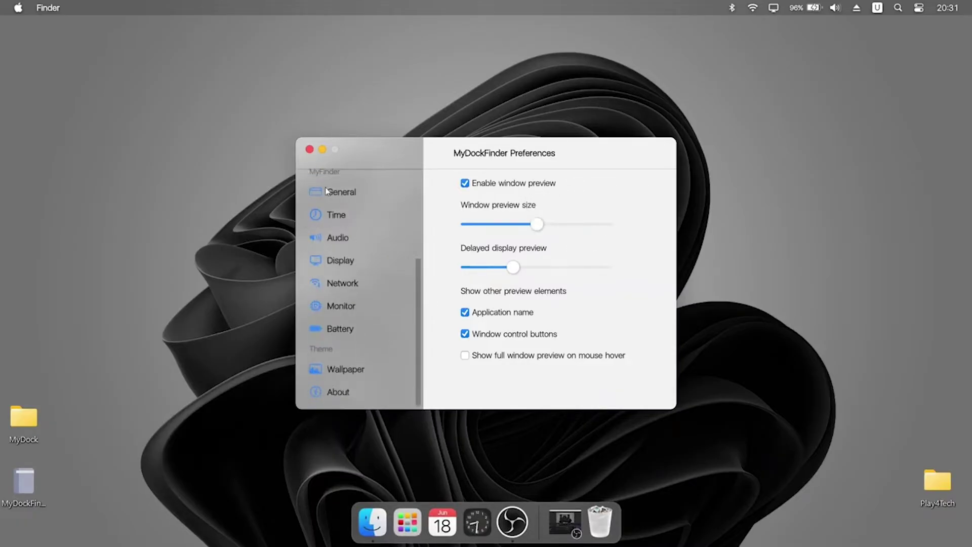
Close Preferences and open Windows Personalize > Background from the desktop menu.
{"action": "left_click", "coordinate": [309, 150]}
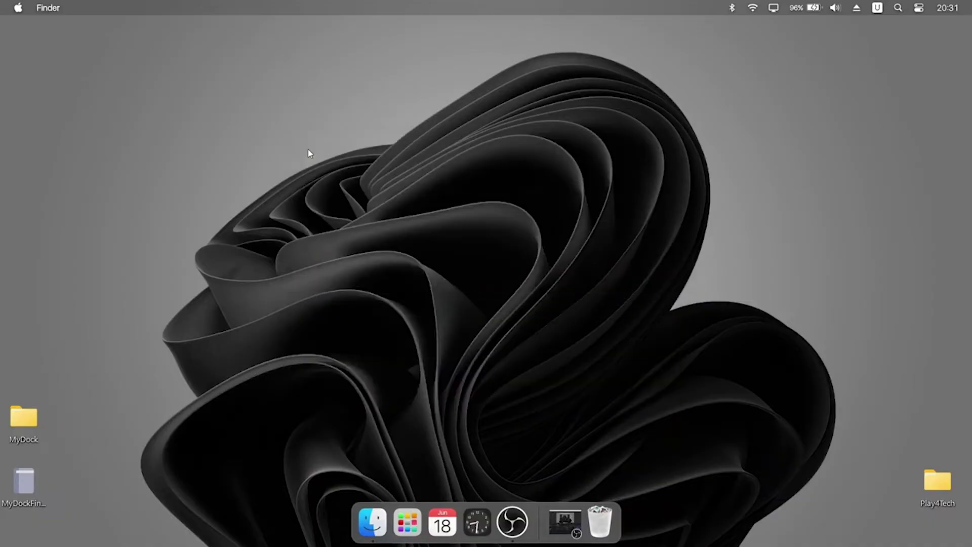
{"action": "right_click", "coordinate": [458, 193]}
{"action": "left_click", "coordinate": [502, 394]}
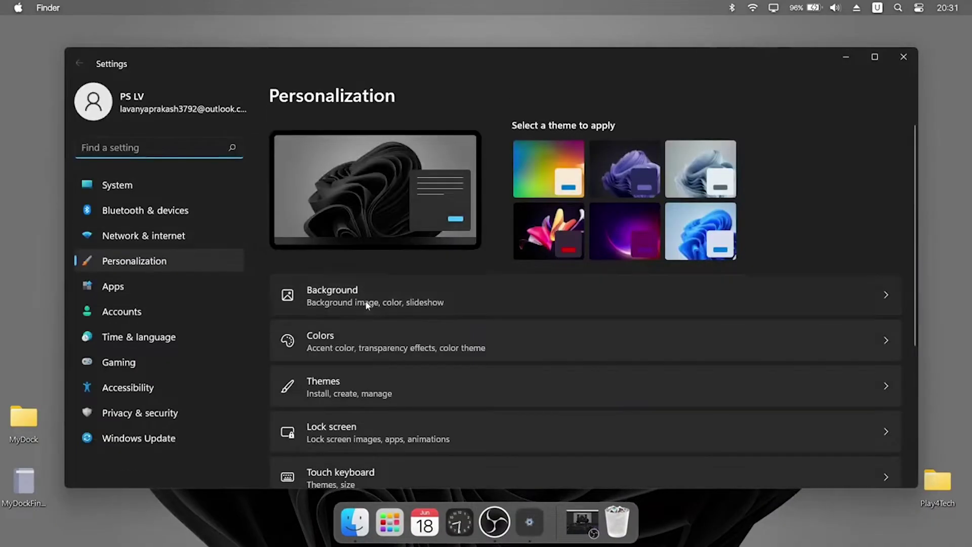
{"action": "left_click", "coordinate": [369, 304]}
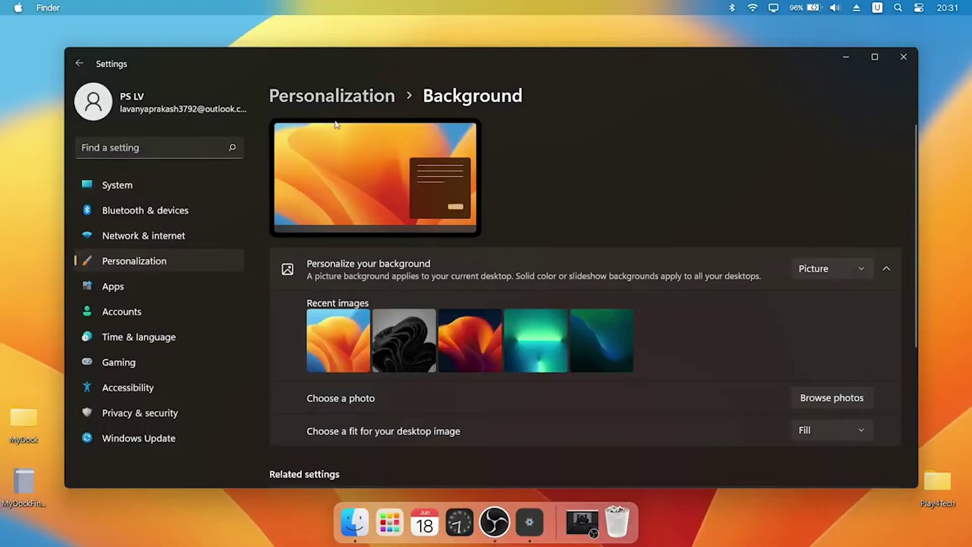
{"action": "left_click", "coordinate": [332, 95]}
Pick a different system colour mode from the 'Choose your mode' list on the Colors page.
{"action": "left_click", "coordinate": [630, 356]}
{"action": "left_click", "coordinate": [841, 272]}
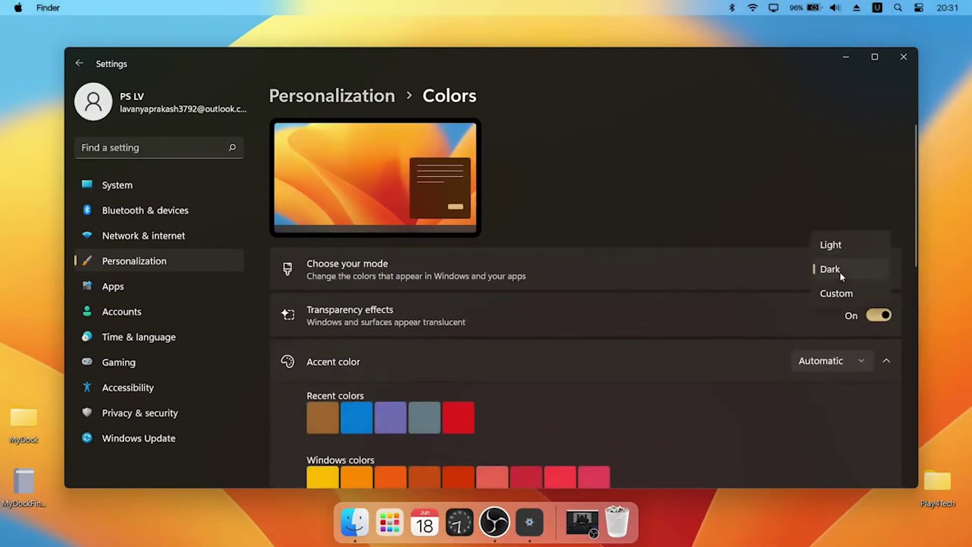
{"action": "key", "text": "Up"}
{"action": "key", "text": "Return"}
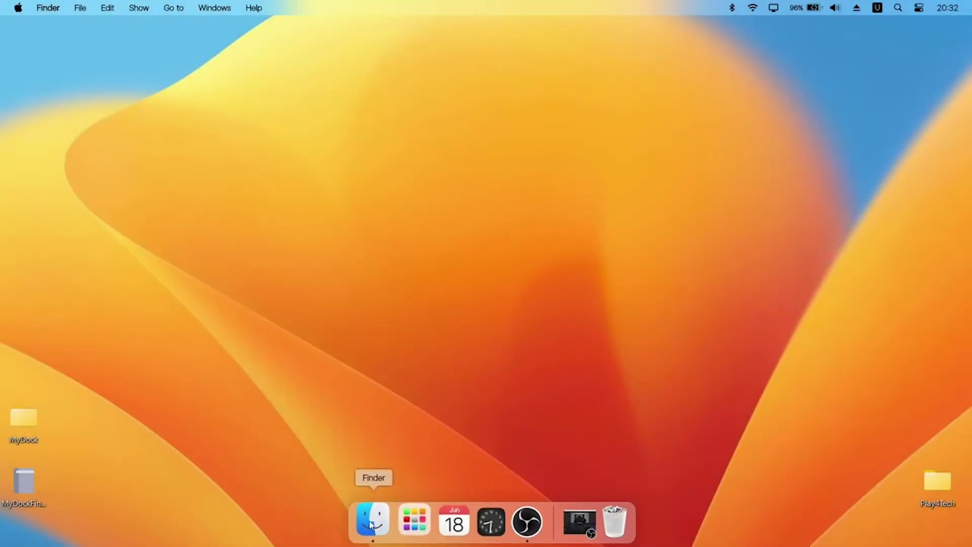
Open This PC from the Finder dock icon, close it, and show the Apple system menu.
{"action": "left_click", "coordinate": [376, 487]}
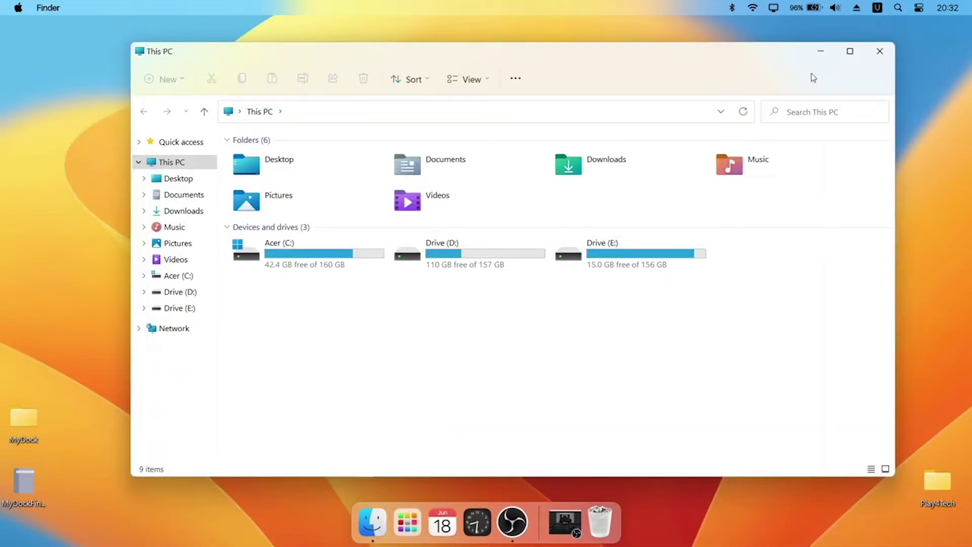
{"action": "left_click", "coordinate": [876, 56]}
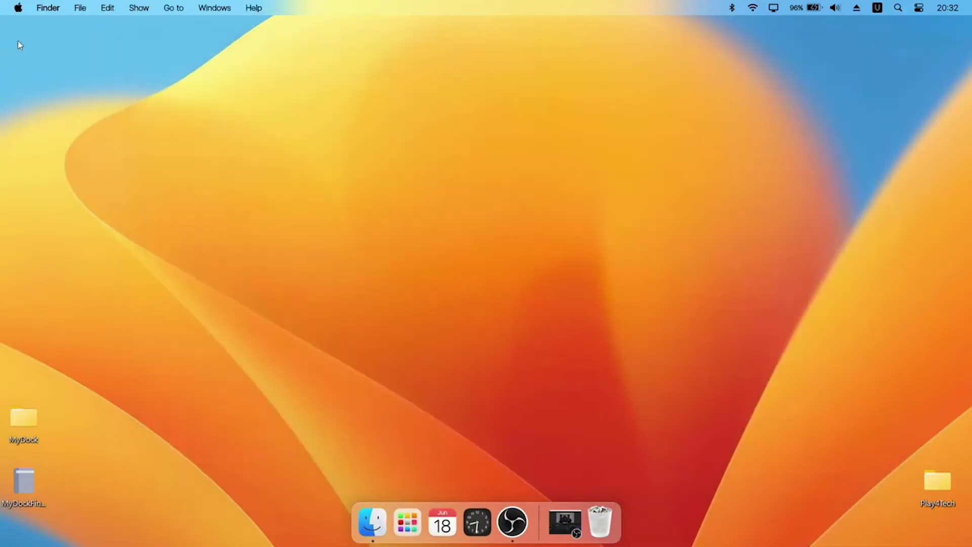
{"action": "left_click", "coordinate": [18, 8]}
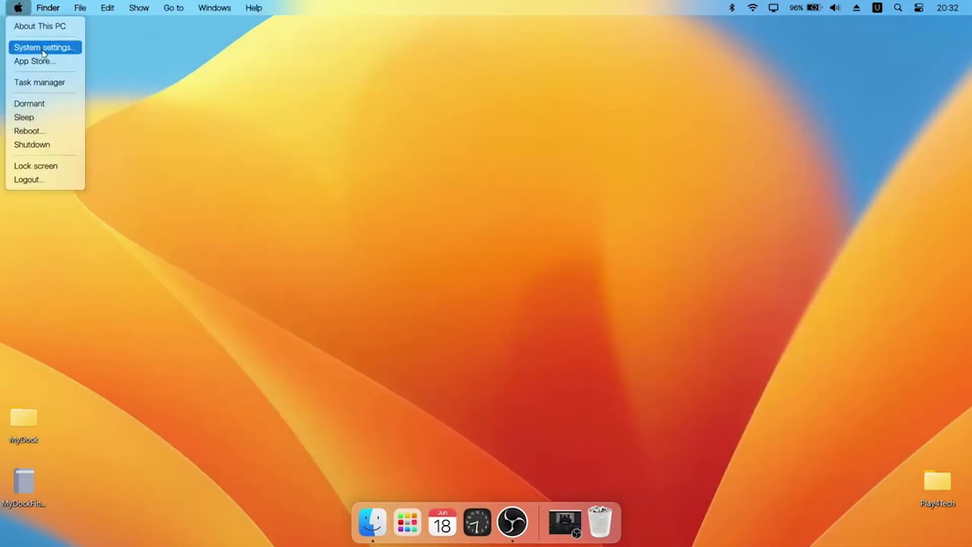
Open Task manager from the Apple menu and select the 'dock' process row.
{"action": "left_click", "coordinate": [50, 84]}
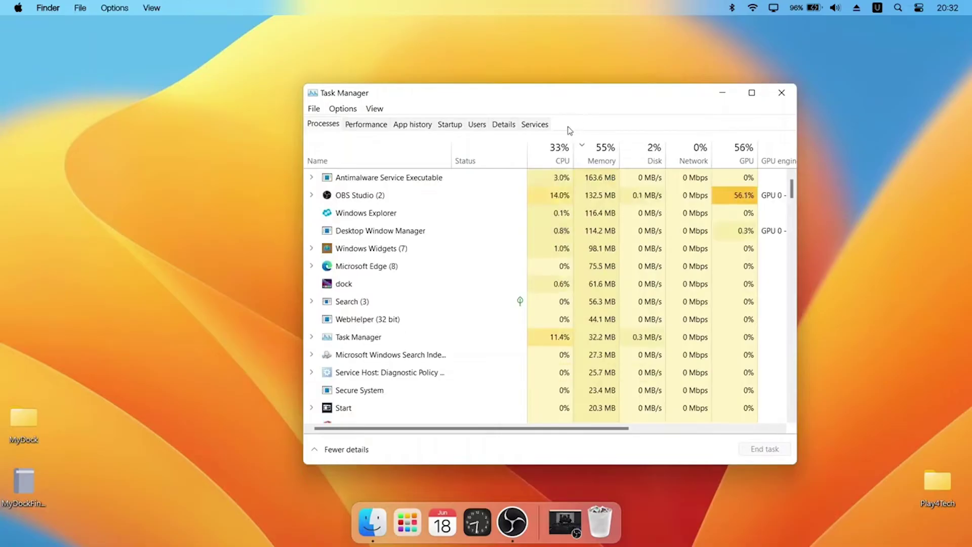
{"action": "left_click", "coordinate": [409, 289]}
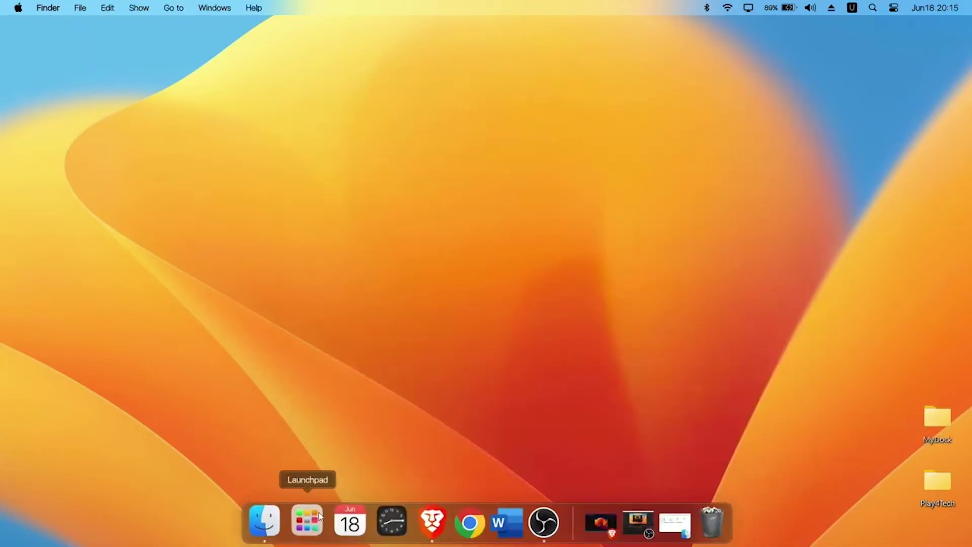
Look through the Bluetooth, Wi-Fi, display brightness and battery status menus in the menu bar.
{"action": "left_click", "coordinate": [706, 8]}
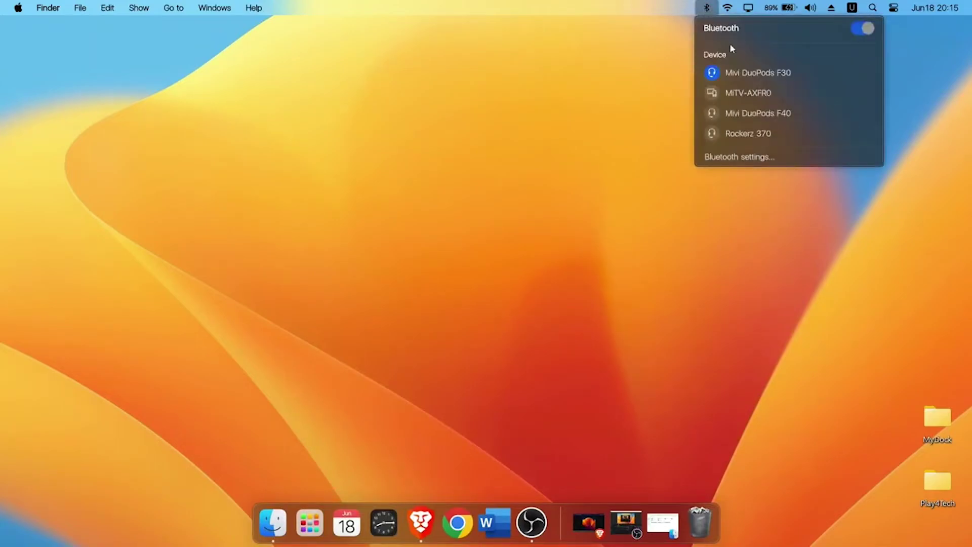
{"action": "left_click", "coordinate": [729, 9]}
{"action": "left_click", "coordinate": [727, 9]}
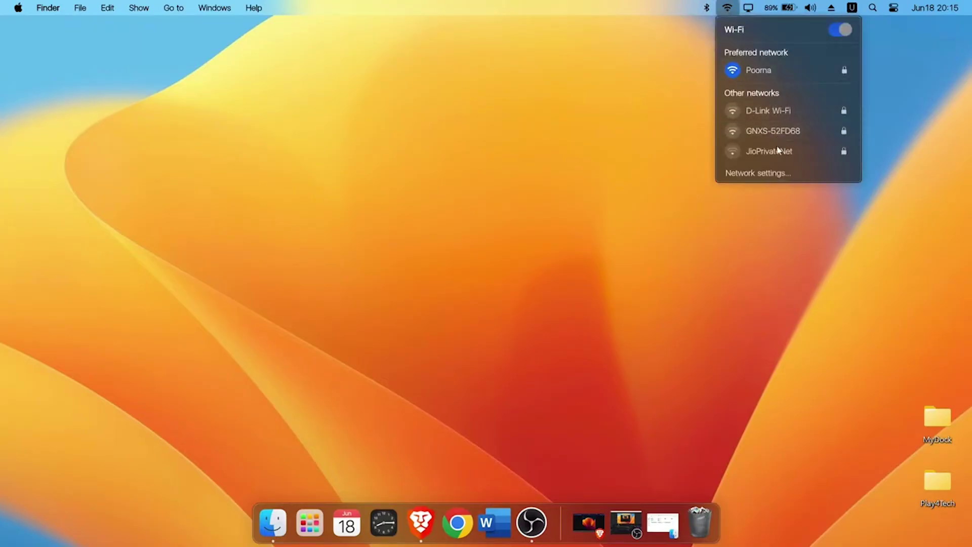
{"action": "left_click", "coordinate": [748, 8]}
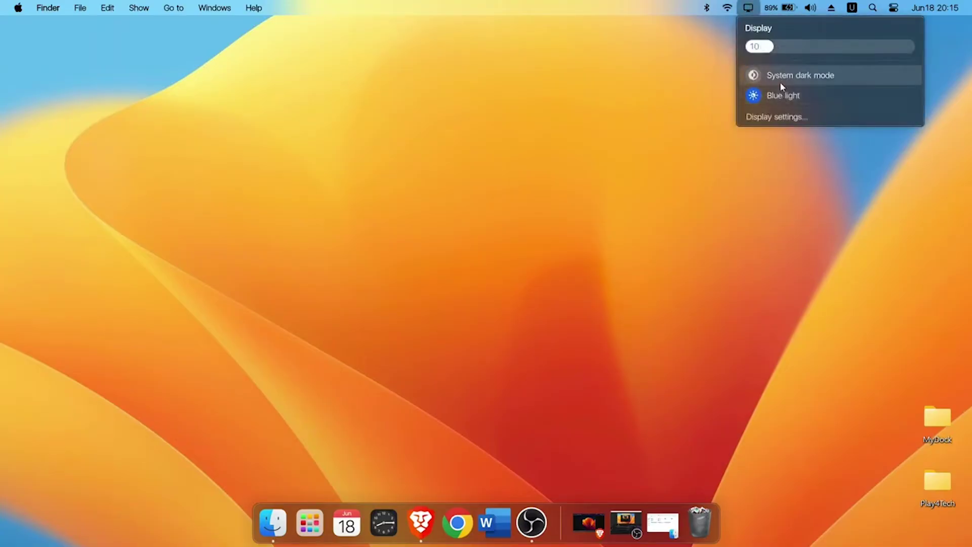
{"action": "left_click", "coordinate": [775, 11]}
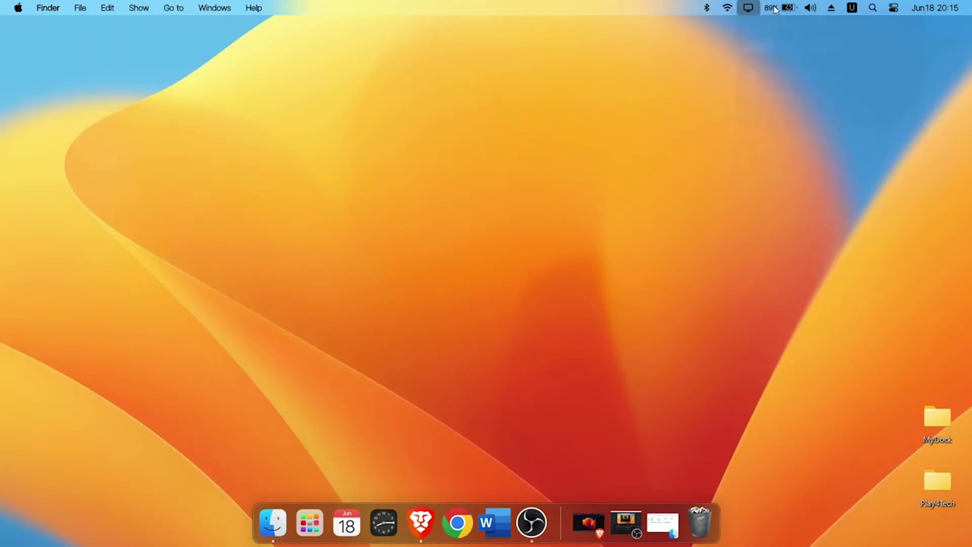
Lower the volume from 70 to 69 in the sound menu, then bring up the search panel.
{"action": "left_click", "coordinate": [811, 8]}
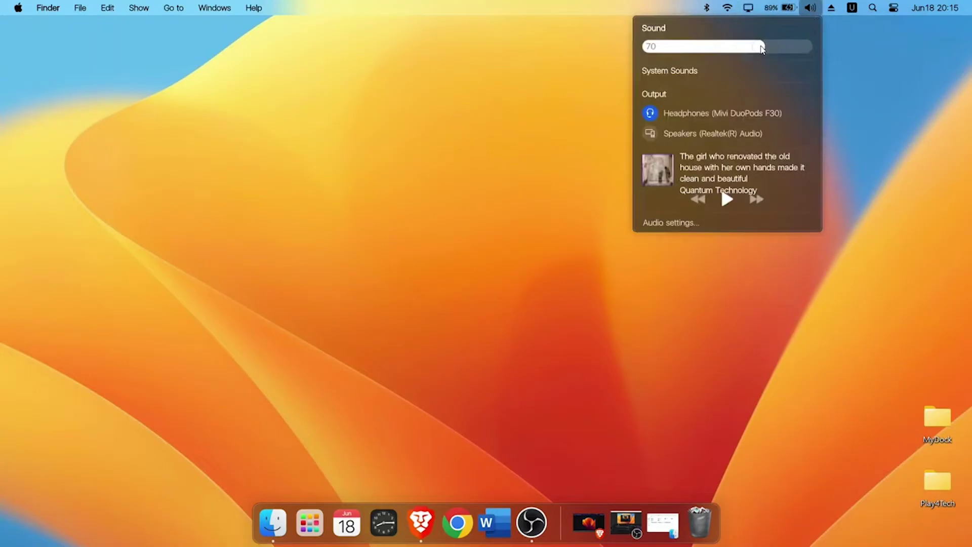
{"action": "left_click_drag", "start_coordinate": [762, 47], "coordinate": [740, 47]}
{"action": "left_click", "coordinate": [839, 73]}
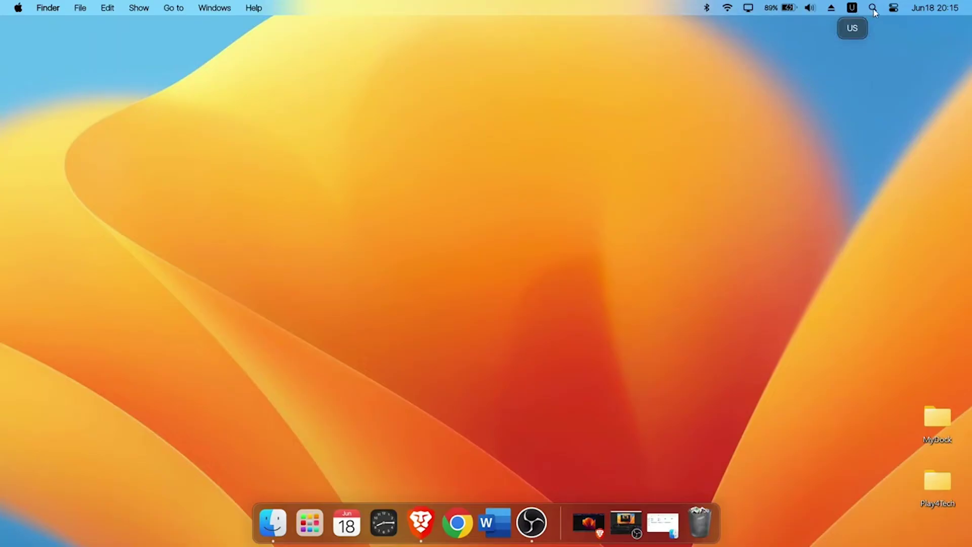
{"action": "left_click", "coordinate": [876, 11]}
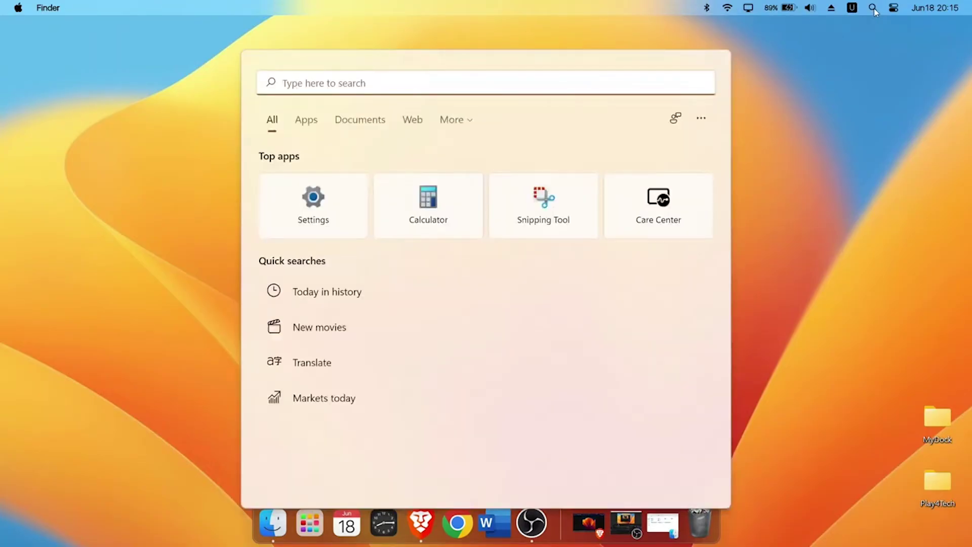
Close the Control Centre and search panels so Word's Home start screen is visible.
{"action": "left_click", "coordinate": [892, 10]}
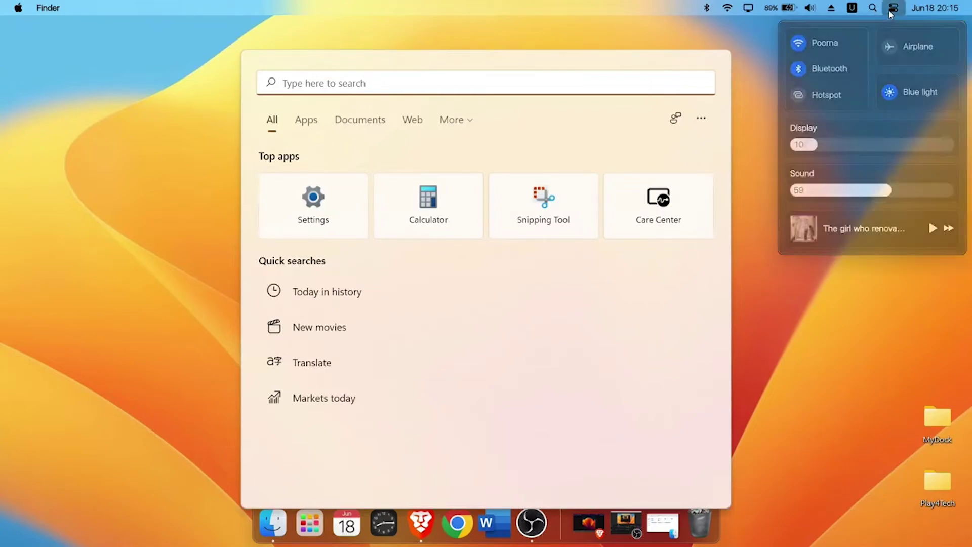
{"action": "left_click", "coordinate": [892, 10]}
{"action": "left_click", "coordinate": [819, 72]}
{"action": "left_click", "coordinate": [893, 10]}
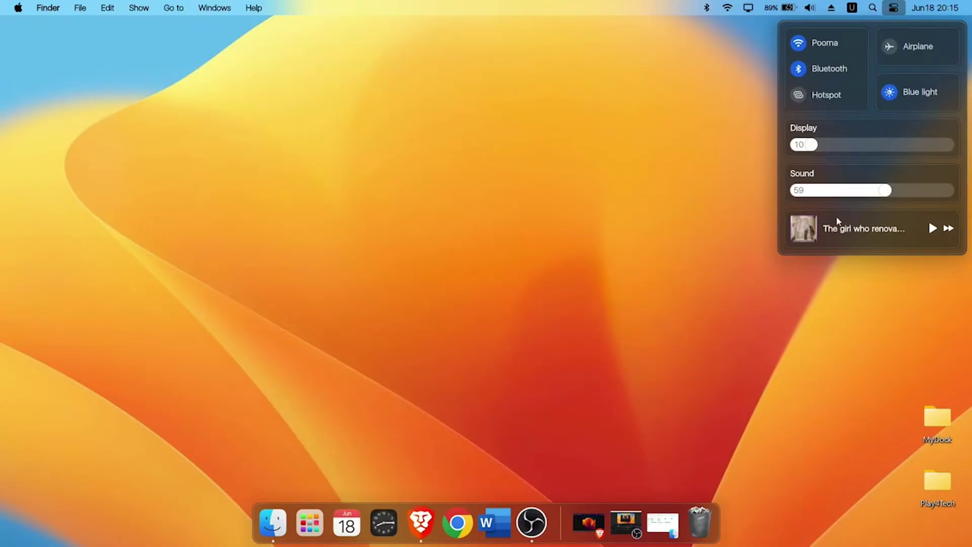
{"action": "left_click", "coordinate": [717, 126]}
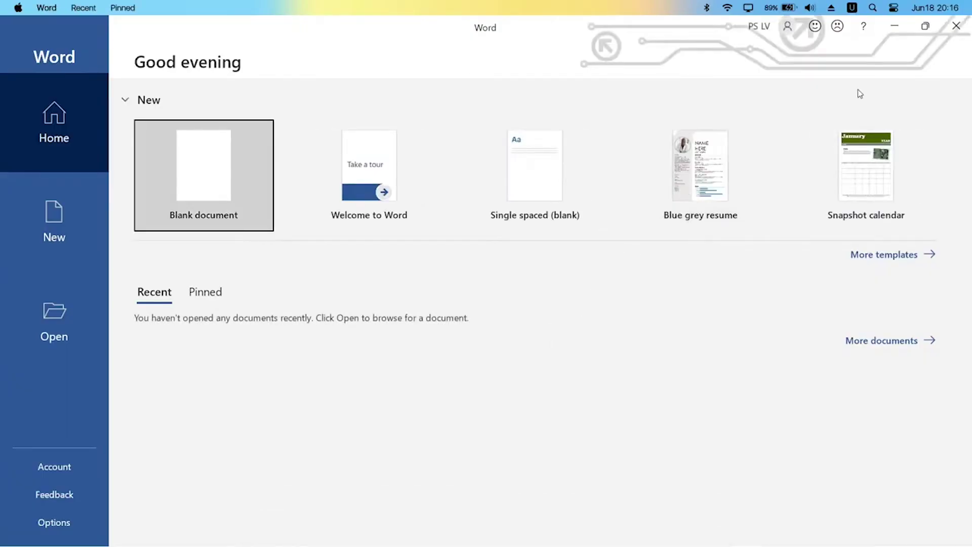
Minimise Word to the dock, restore it twice from its dock icon, then minimise it again.
{"action": "left_click", "coordinate": [895, 26]}
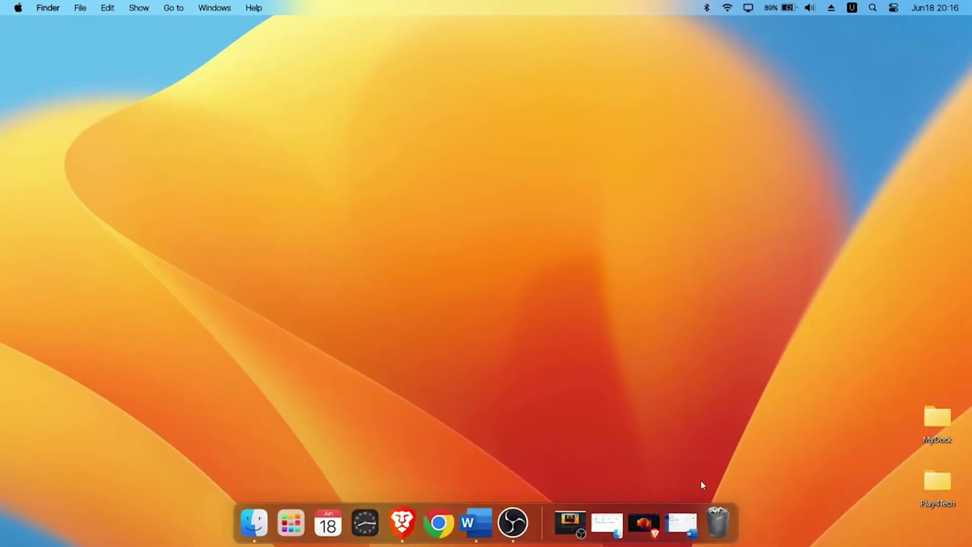
{"action": "left_click", "coordinate": [681, 524]}
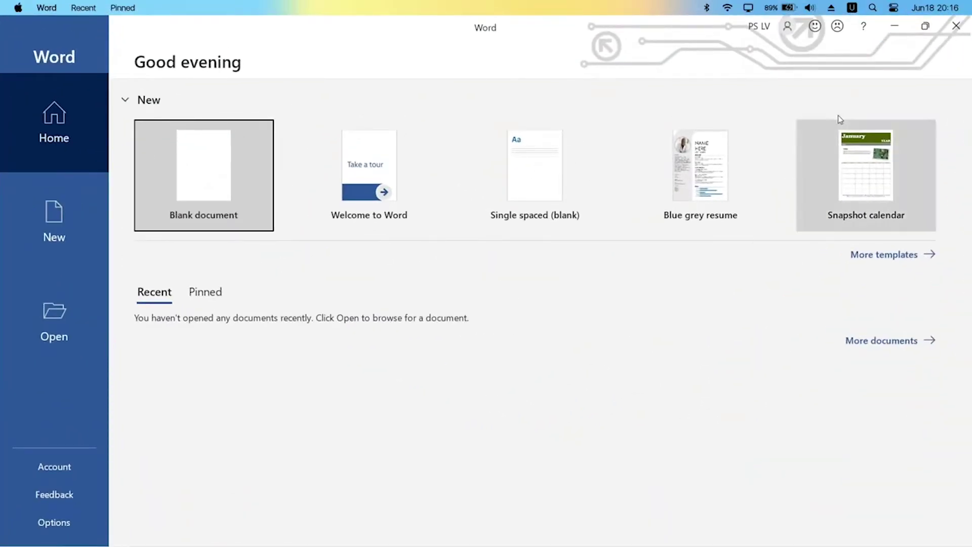
{"action": "left_click", "coordinate": [897, 25]}
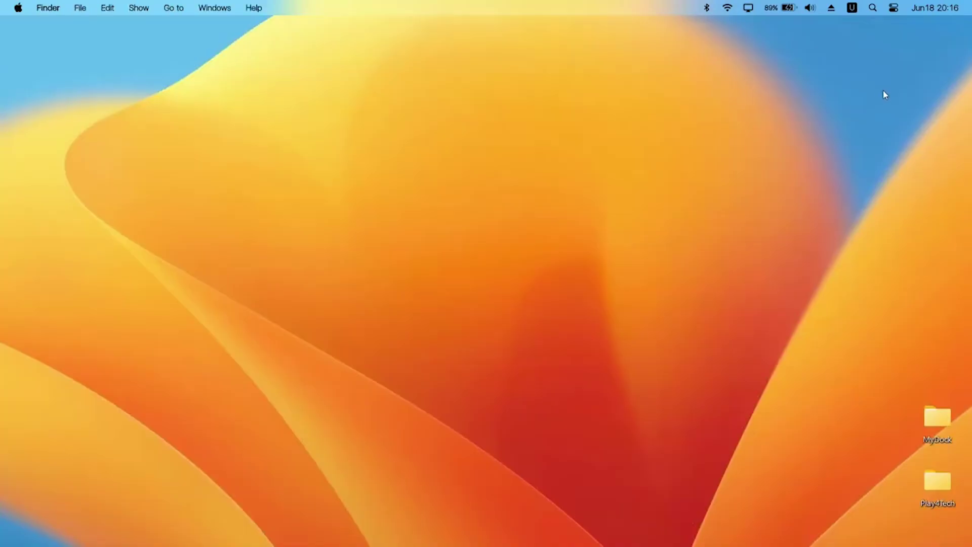
{"action": "left_click", "coordinate": [681, 522]}
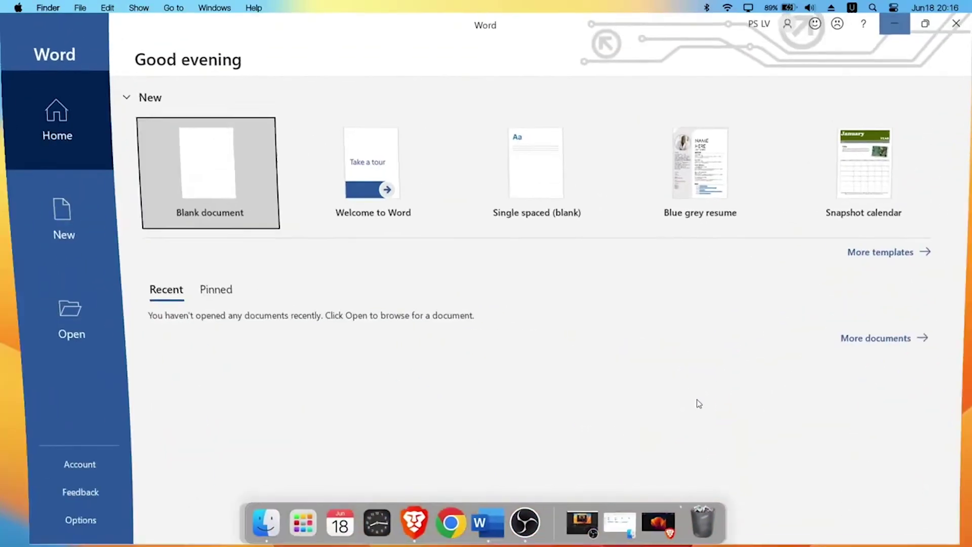
{"action": "left_click", "coordinate": [894, 28]}
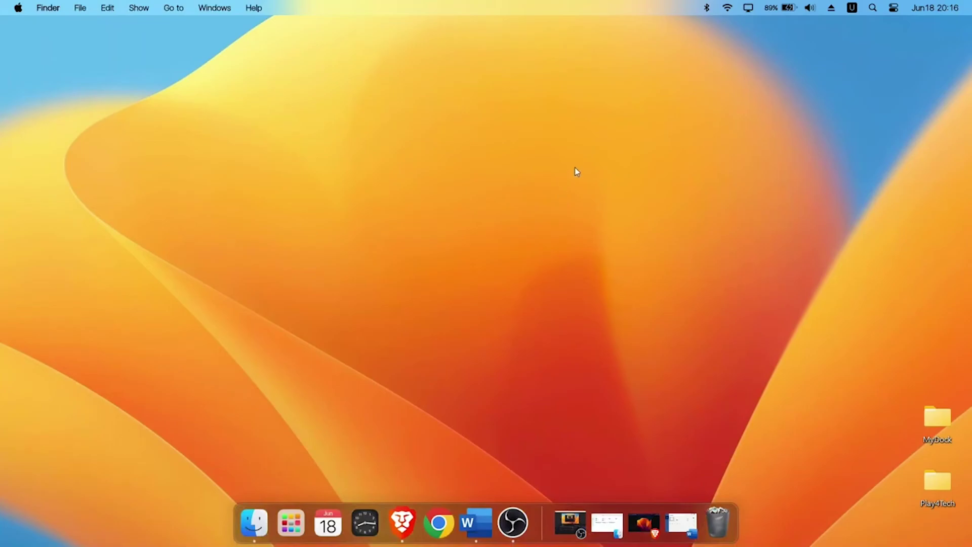
Choose Personalize from the desktop right-click menu to open Personalization settings.
{"action": "right_click", "coordinate": [576, 168]}
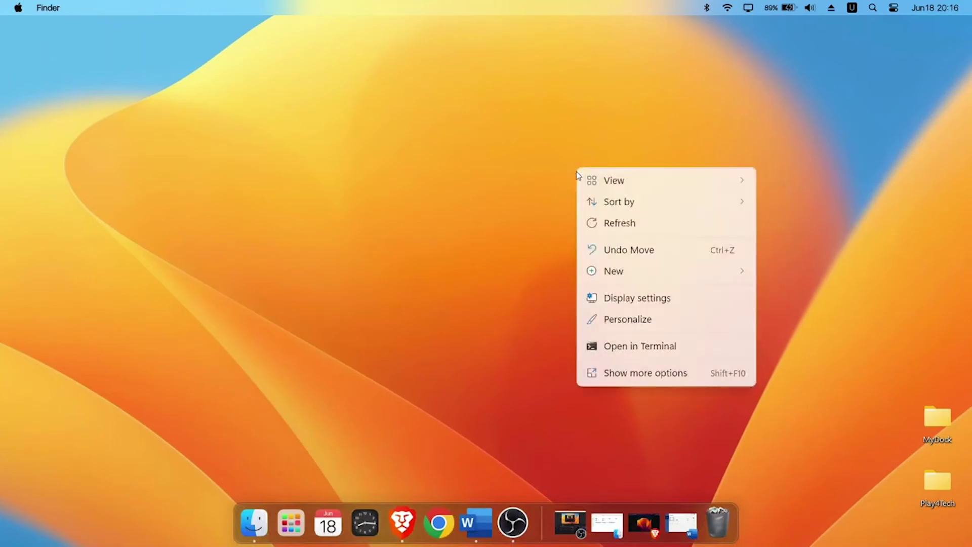
{"action": "left_click", "coordinate": [510, 299]}
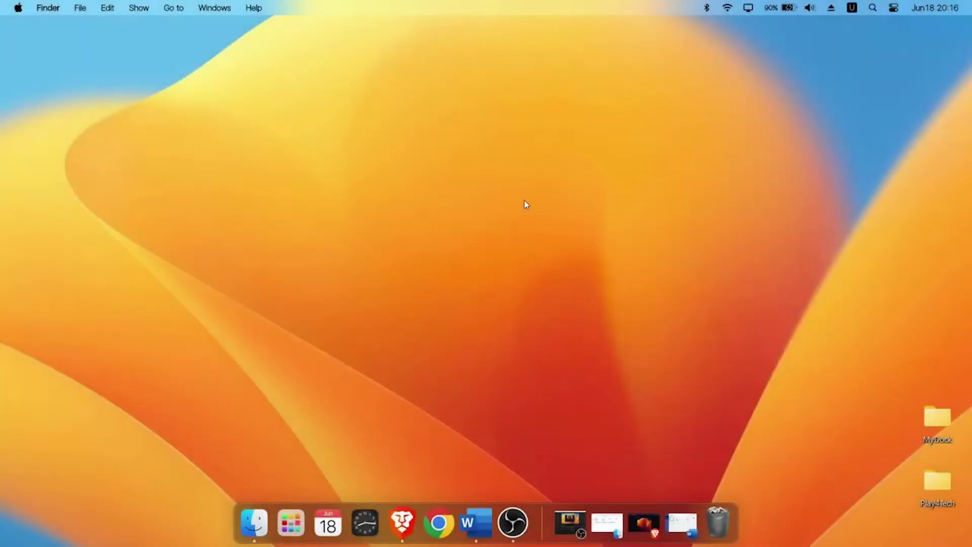
{"action": "right_click", "coordinate": [524, 200]}
{"action": "left_click", "coordinate": [585, 351]}
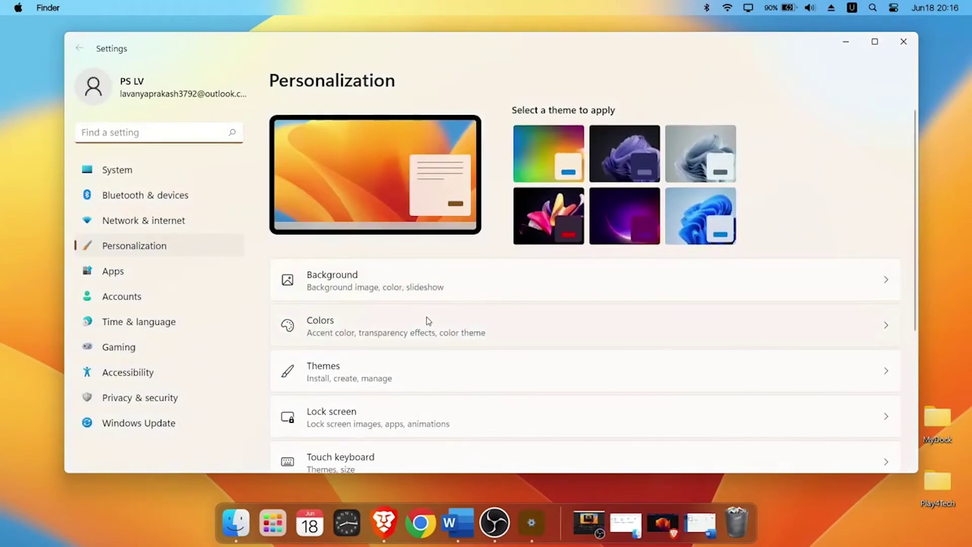
Set Windows' colour mode to Dark on the Colors page.
{"action": "left_click", "coordinate": [573, 317]}
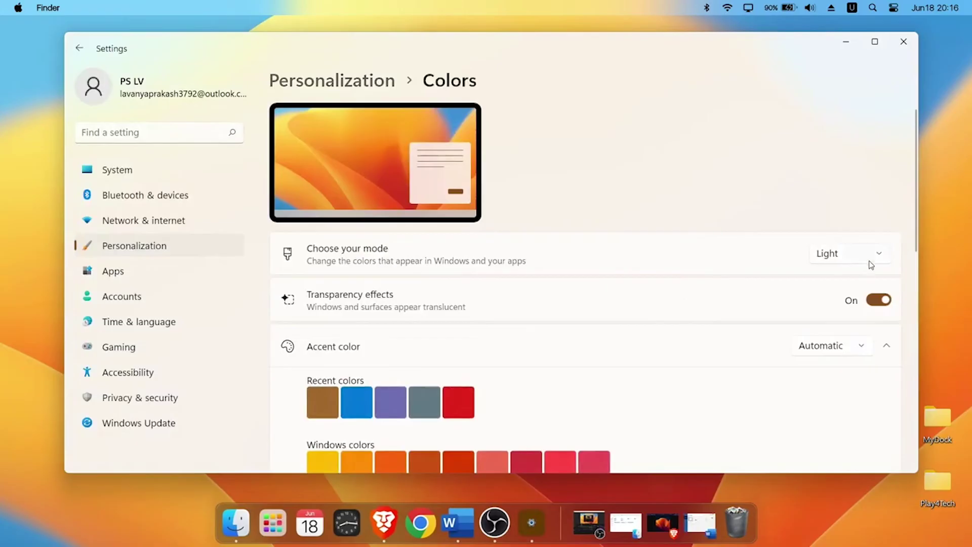
{"action": "left_click", "coordinate": [868, 262]}
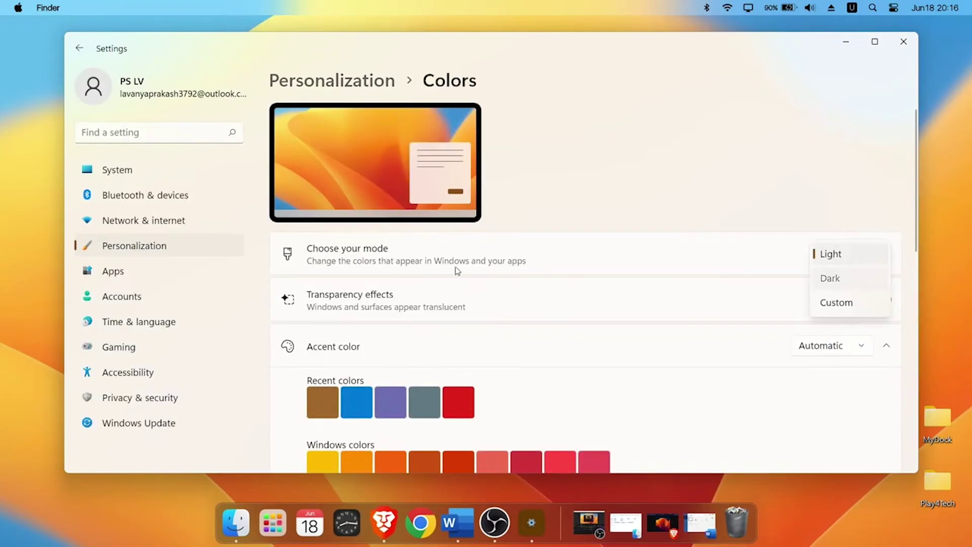
{"action": "key", "text": "Down"}
{"action": "key", "text": "Return"}
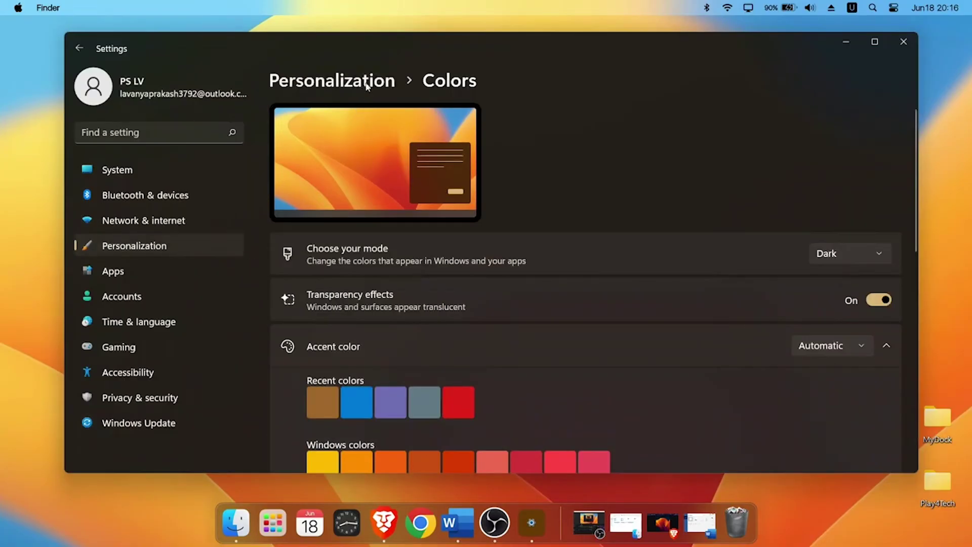
Apply the dark red Ventura wallpaper under Background, then minimise Settings.
{"action": "left_click", "coordinate": [369, 83]}
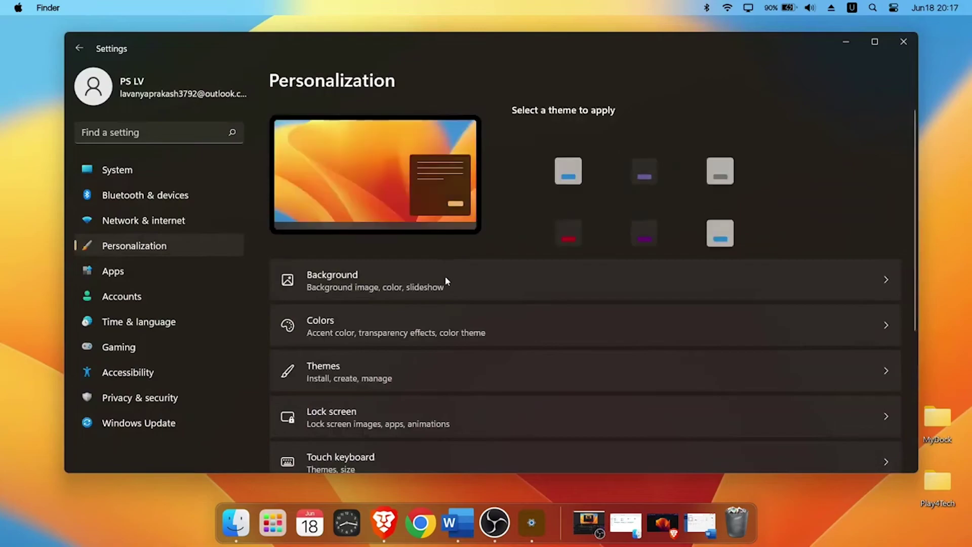
{"action": "left_click", "coordinate": [437, 275]}
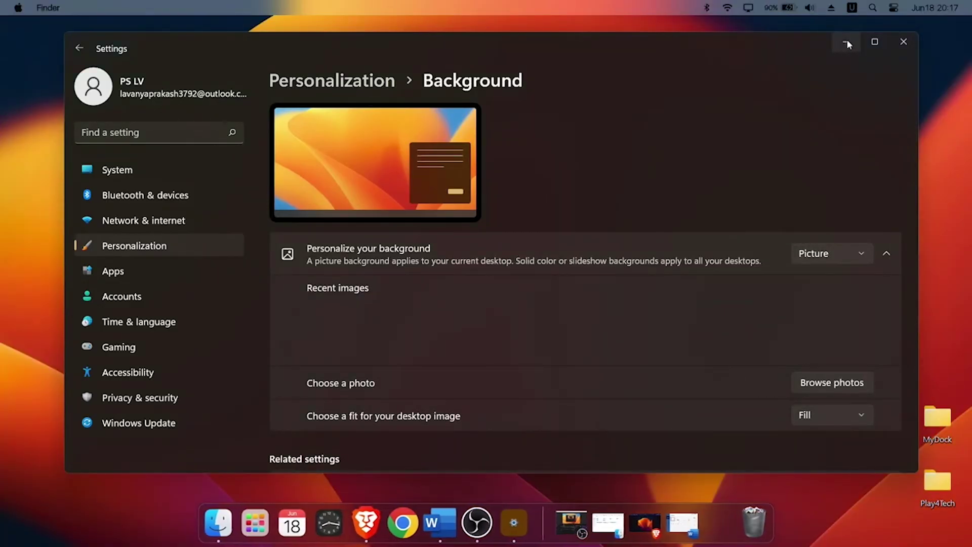
{"action": "left_click", "coordinate": [845, 42]}
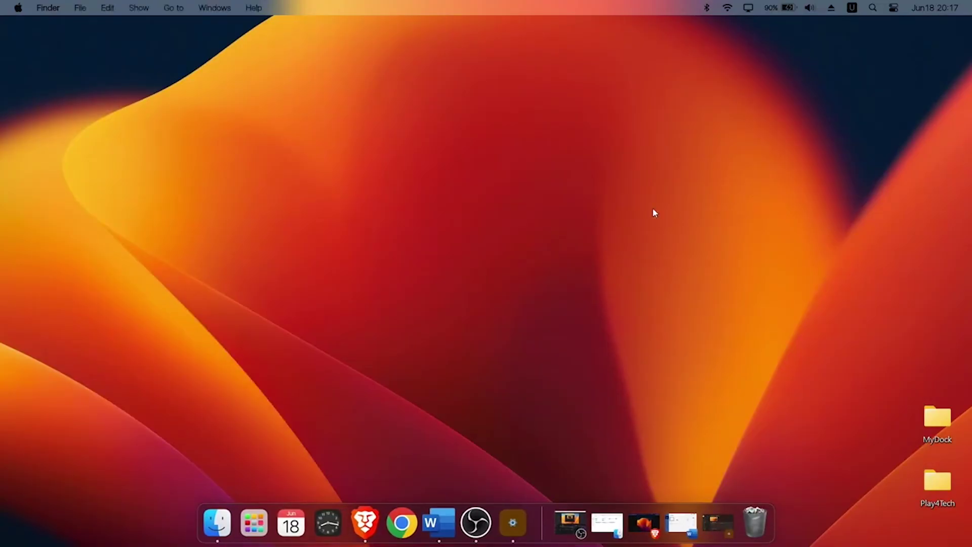
Restore and re-minimise Settings from the dock, then open the Apple menu in the menu bar.
{"action": "left_click", "coordinate": [17, 9]}
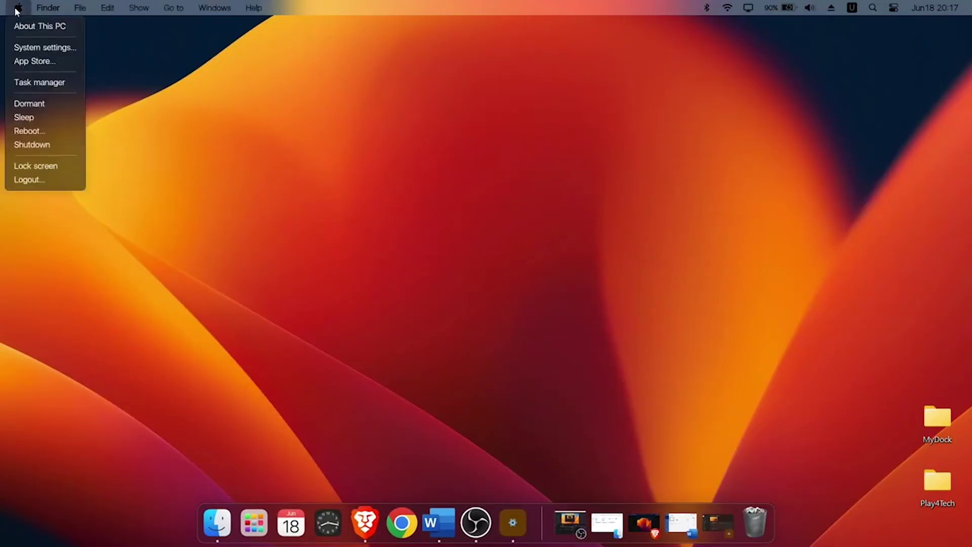
{"action": "left_click", "coordinate": [245, 139]}
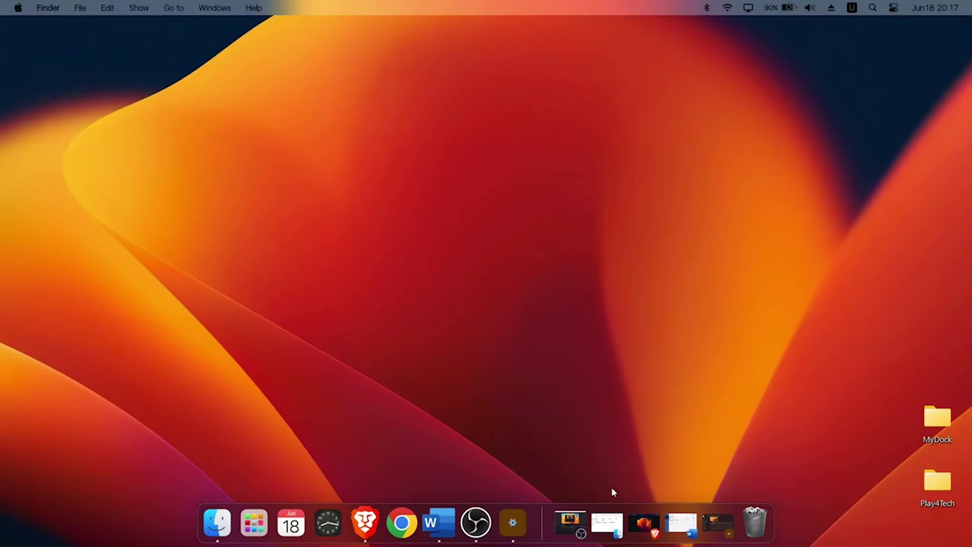
{"action": "left_click", "coordinate": [715, 522]}
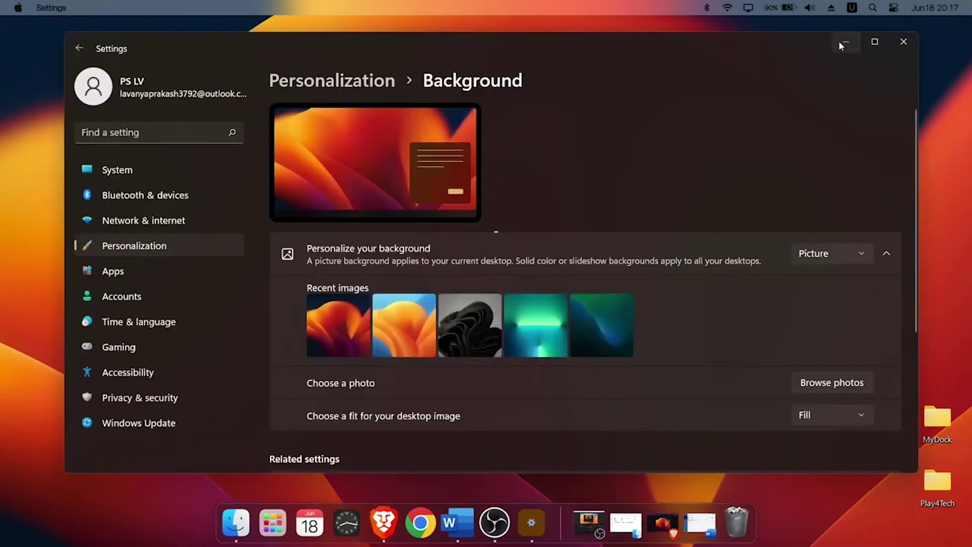
{"action": "left_click", "coordinate": [843, 42]}
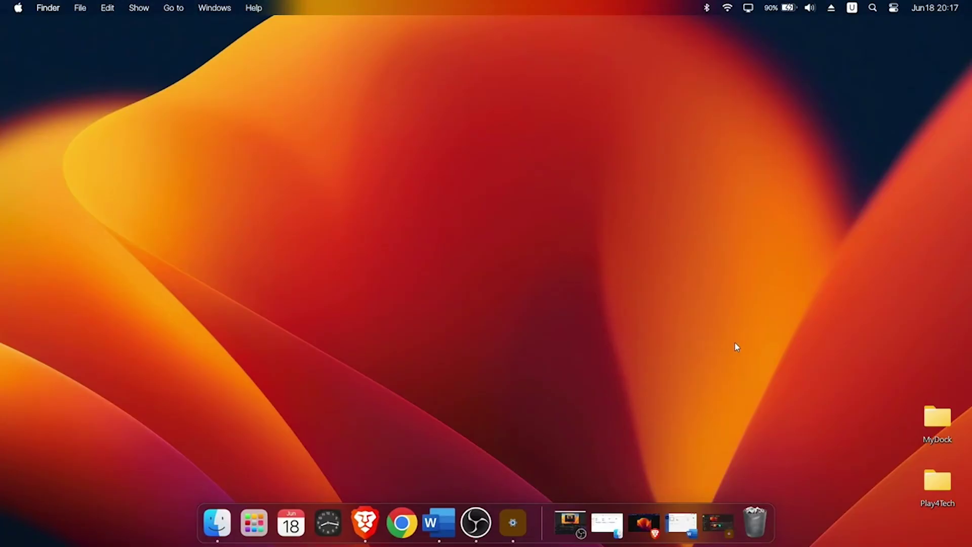
{"action": "left_click", "coordinate": [18, 7]}
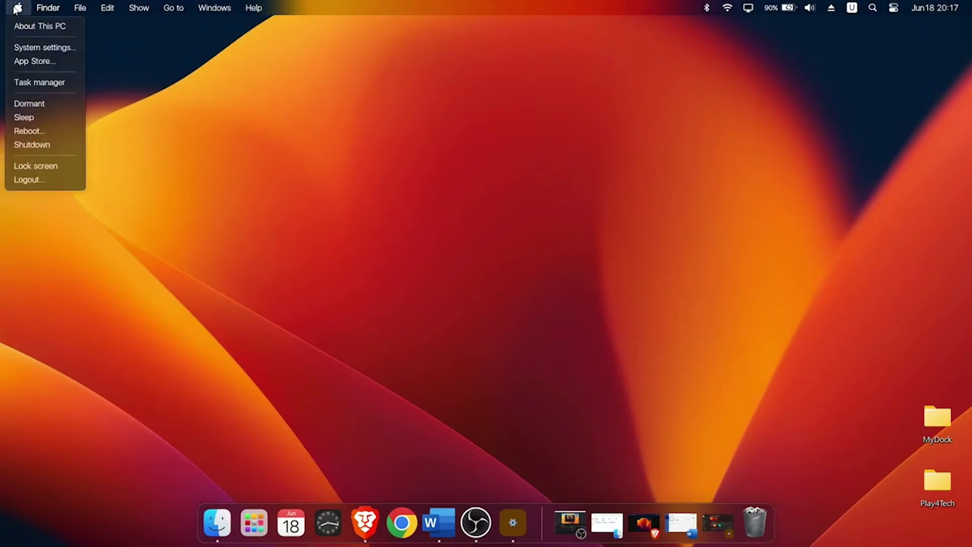
Close the Apple menu, check the Bluetooth, Wi-Fi and Control Centre menus, then open Launchpad.
{"action": "left_click", "coordinate": [621, 143]}
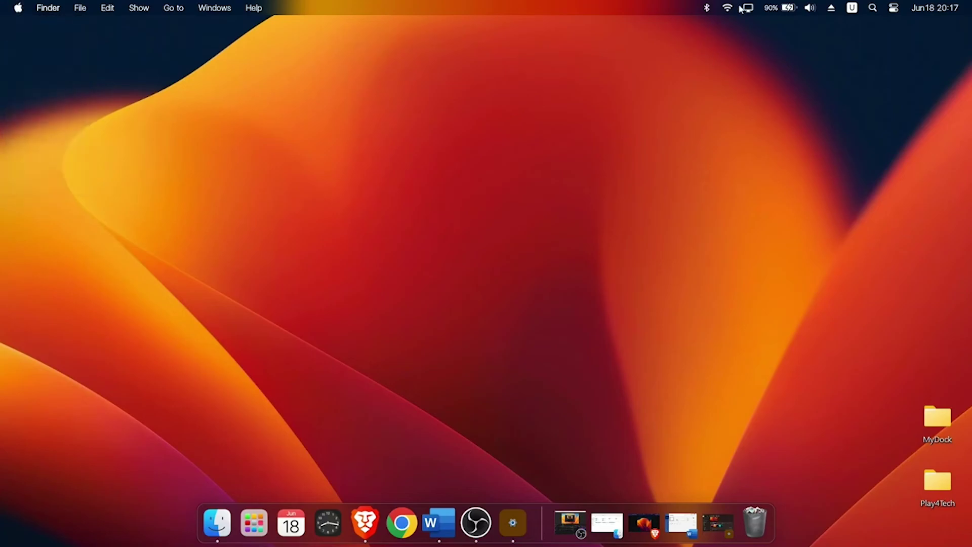
{"action": "left_click", "coordinate": [708, 8]}
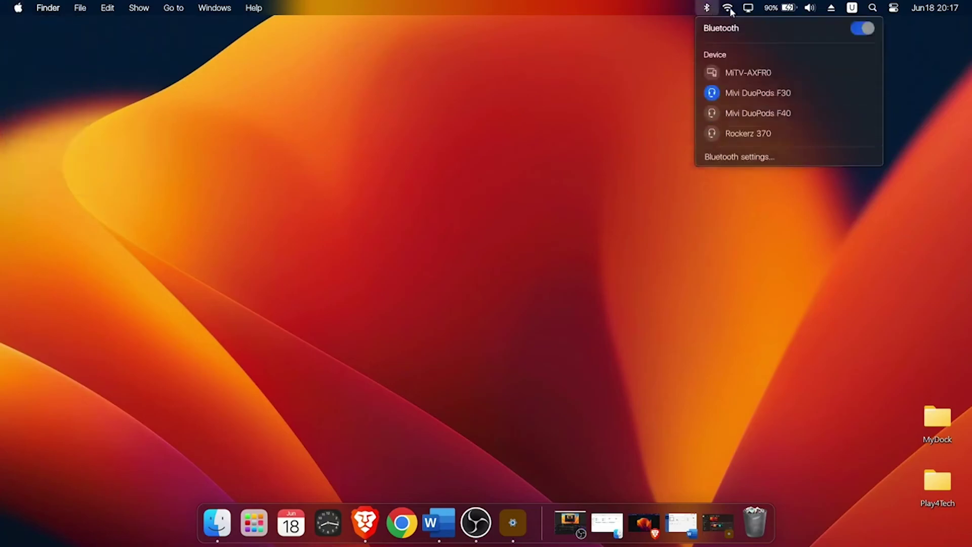
{"action": "left_click", "coordinate": [730, 10]}
{"action": "left_click", "coordinate": [730, 9]}
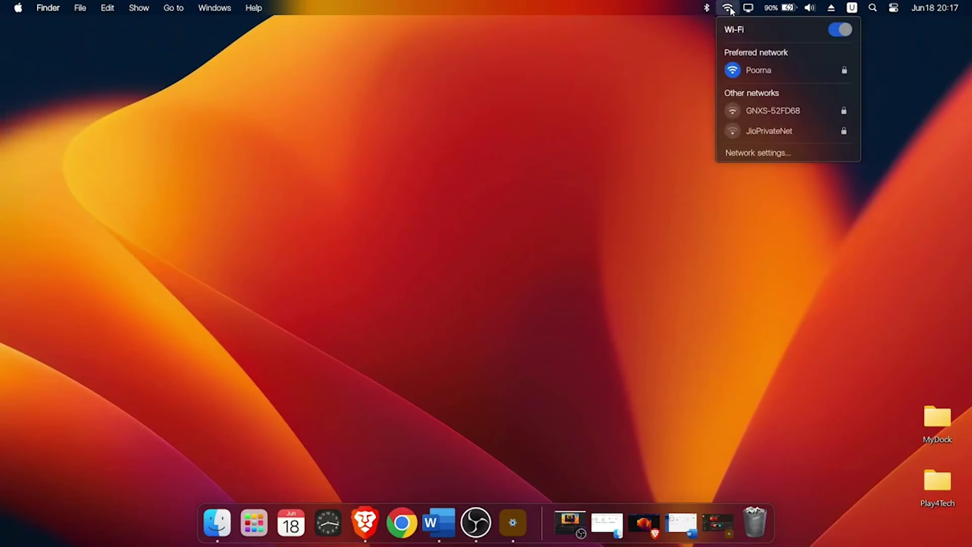
{"action": "left_click", "coordinate": [641, 114]}
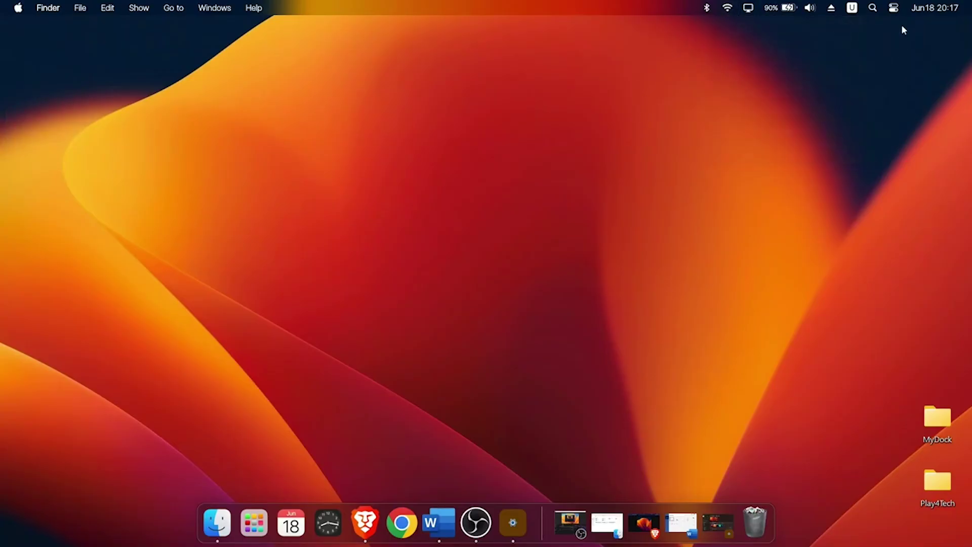
{"action": "left_click", "coordinate": [893, 8]}
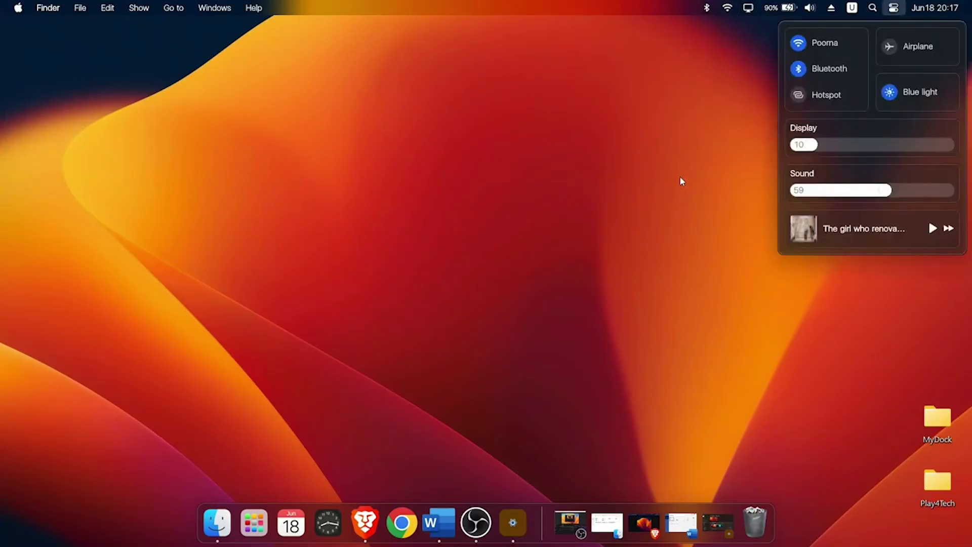
{"action": "left_click", "coordinate": [600, 190]}
{"action": "left_click", "coordinate": [250, 517]}
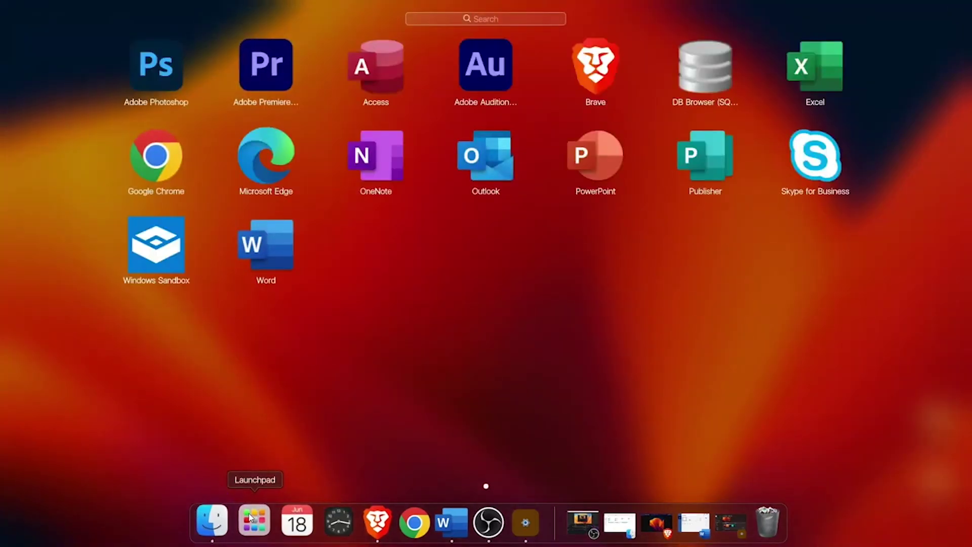
{"action": "left_click", "coordinate": [250, 517]}
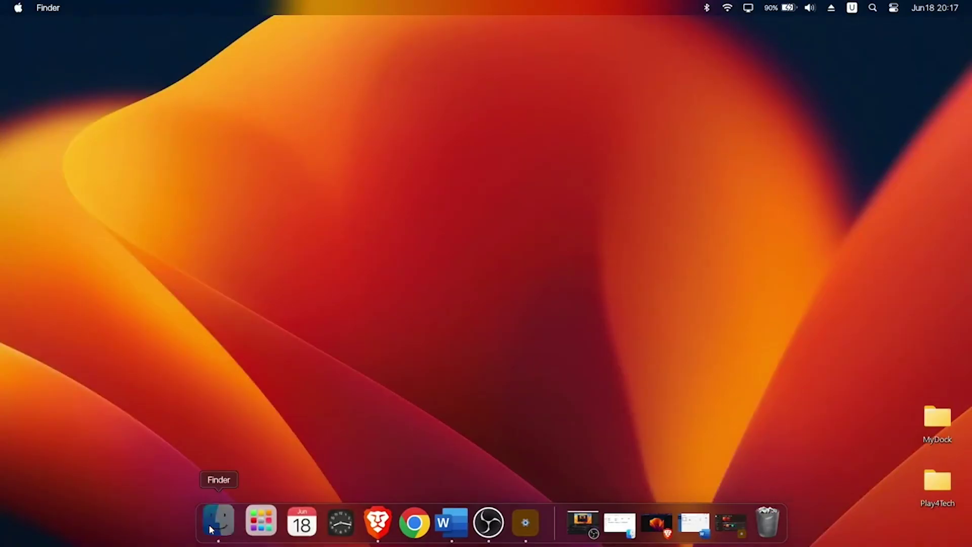
{"action": "left_click", "coordinate": [211, 529]}
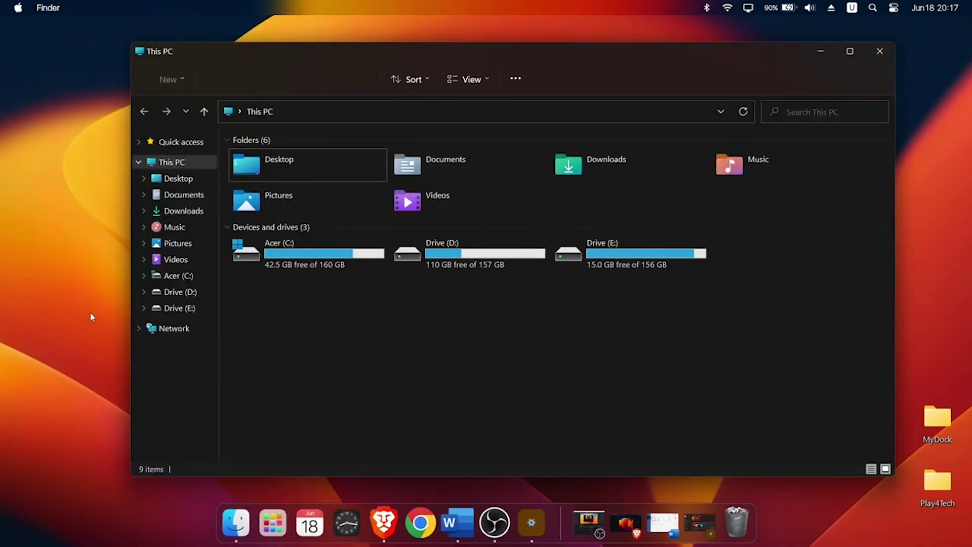
{"action": "left_click", "coordinate": [821, 51]}
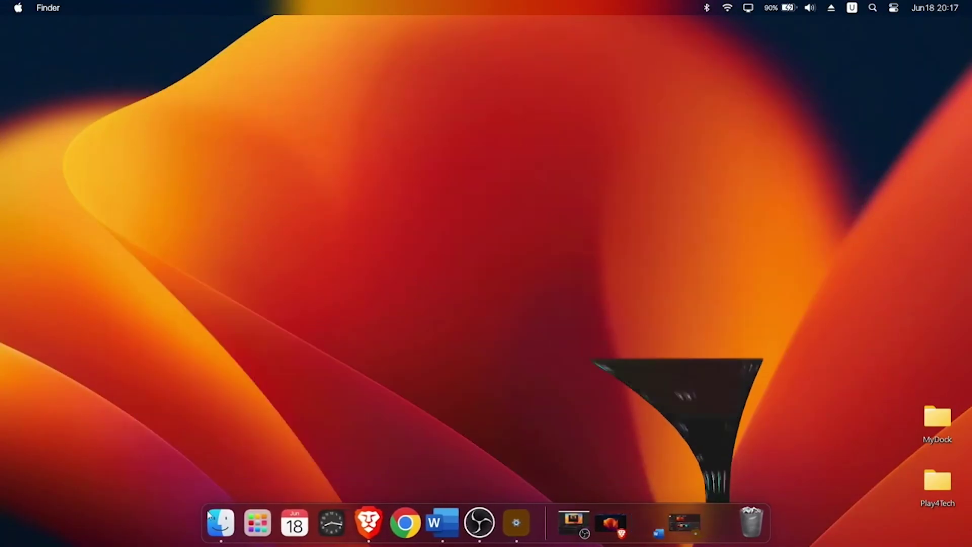